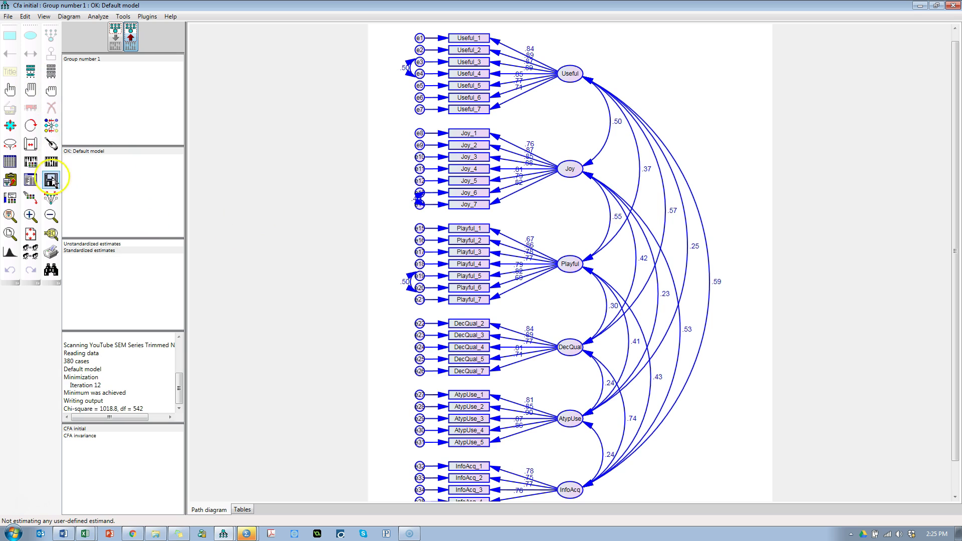
Step: Select the entire input model and move it to the right to free space beside the error terms
click(115, 38)
click(31, 108)
click(573, 163)
drag(573, 163, 692, 160)
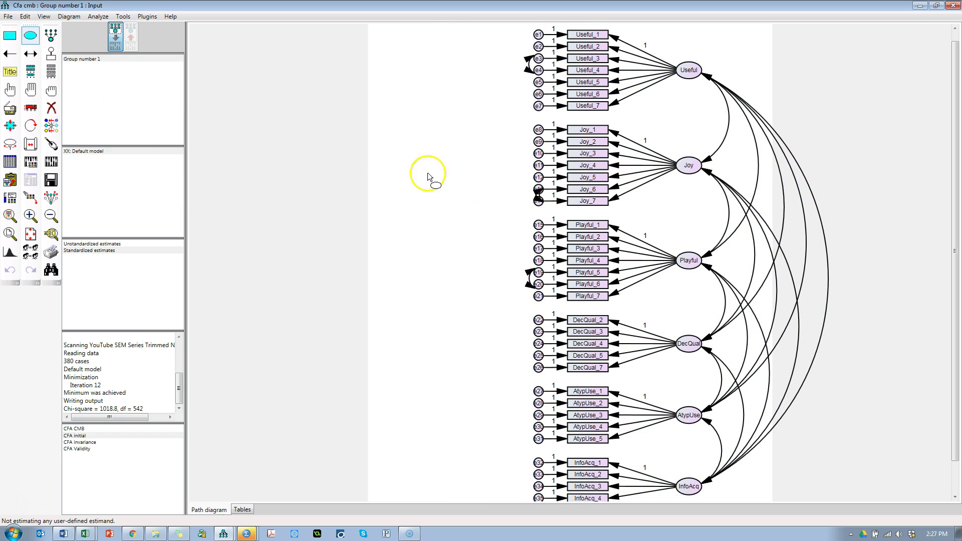
Step: Draw a tall unobserved variable beside the model and connect it to all indicators with the Common Latent Factor Connector
mouse_move(394, 147)
mouse_down()
mouse_move(468, 327)
mouse_move(475, 387)
mouse_up()
click(9, 89)
click(442, 231)
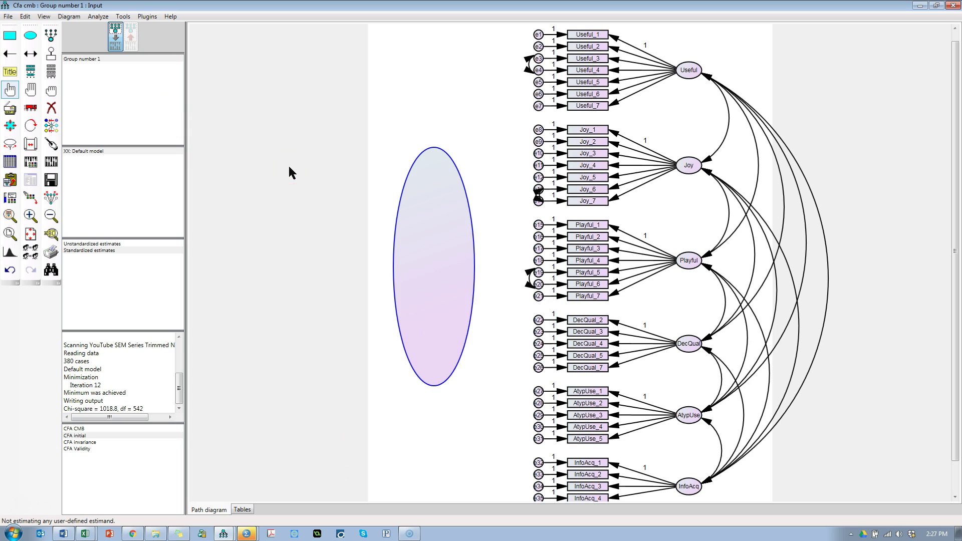
click(11, 91)
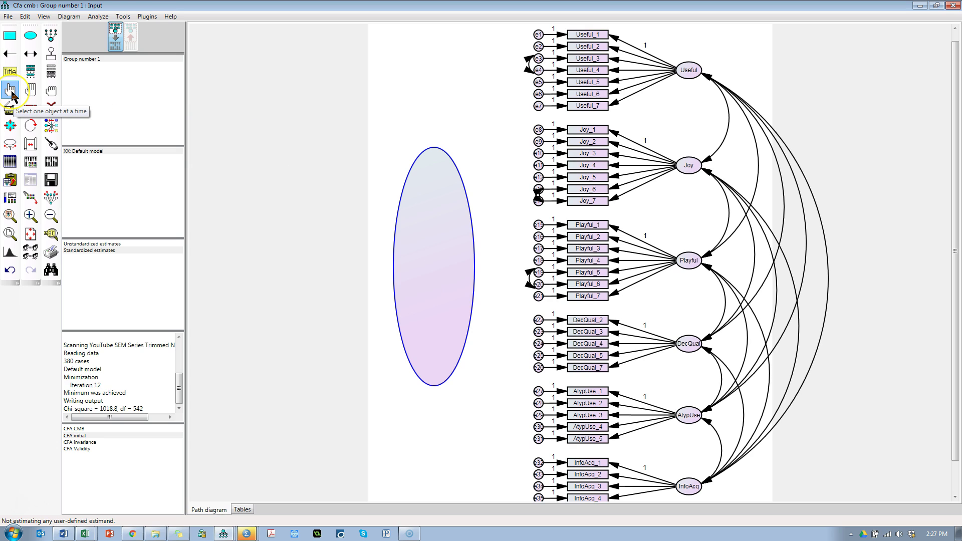
click(147, 17)
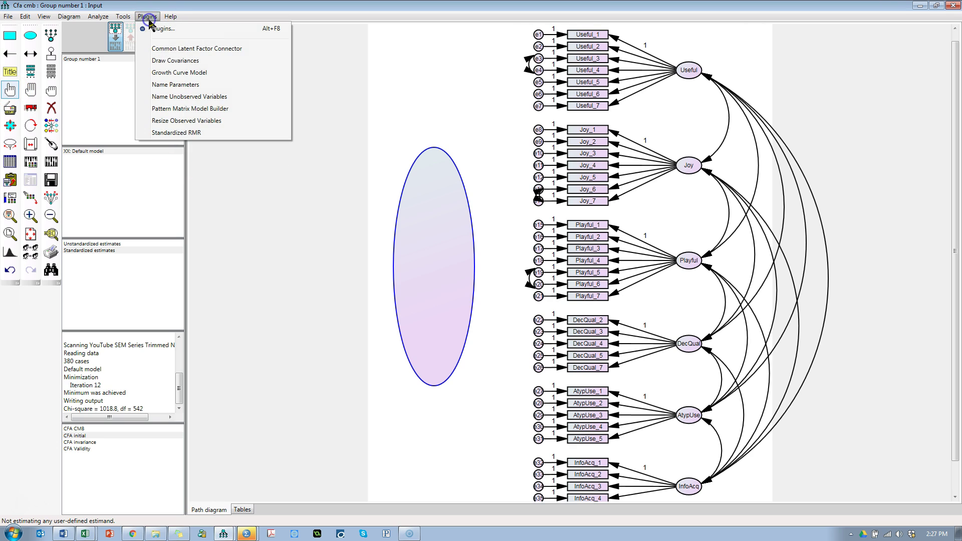
click(265, 54)
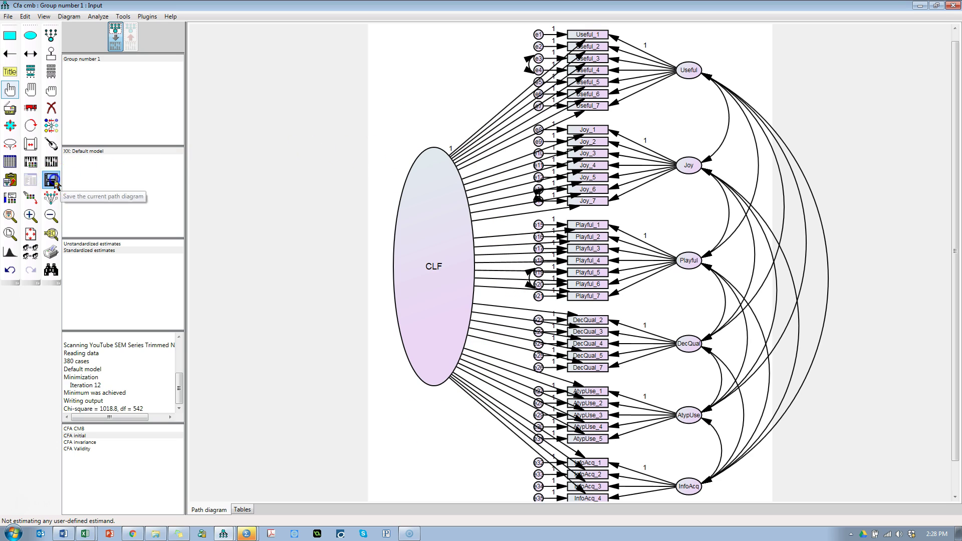
Step: Calculate the estimates for the unconstrained CLF model, proceeding past the warnings, and display the output estimates
click(51, 161)
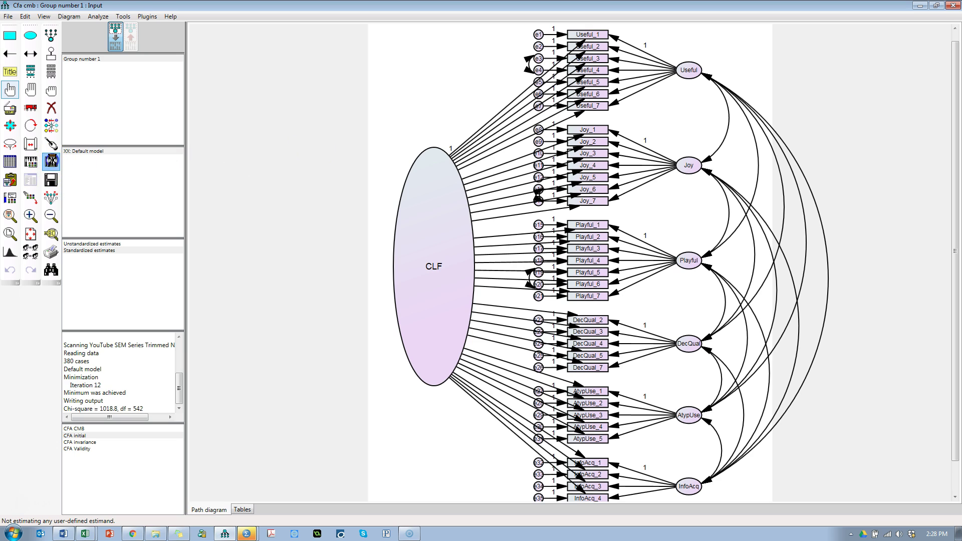
click(503, 212)
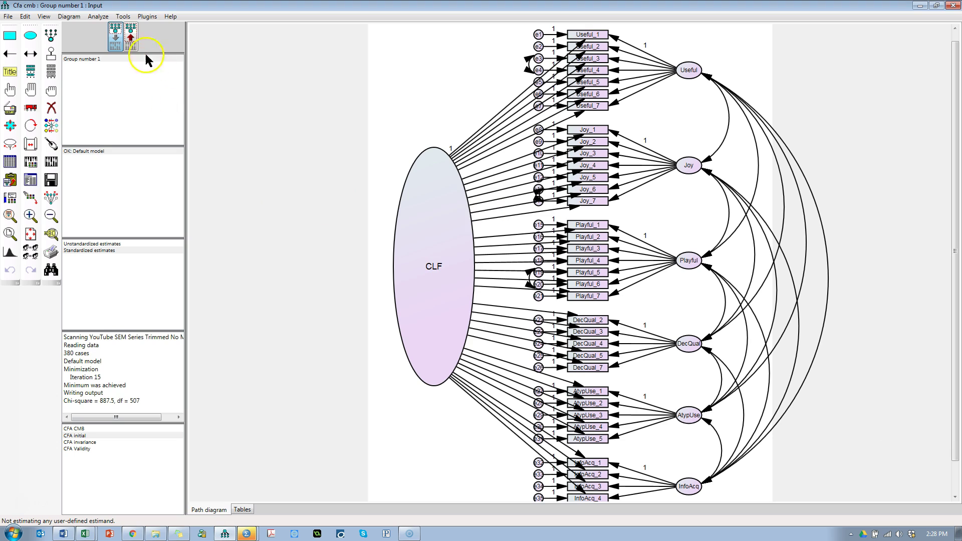
click(130, 37)
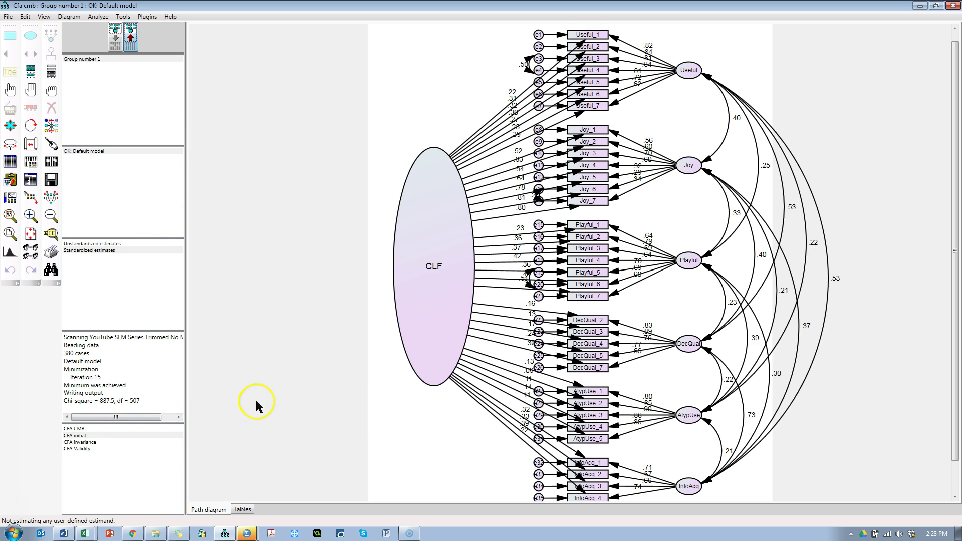
Step: Switch to the Stats Tools Package workbook in Excel, open the X2 Difference sheet, and place the workbook beside Amos
key(alt+Tab)
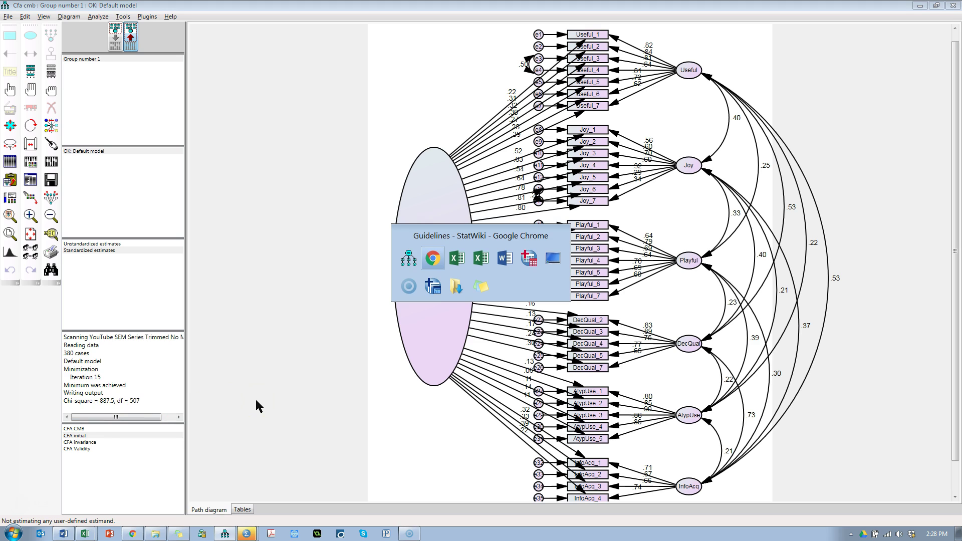
key(alt+Tab)
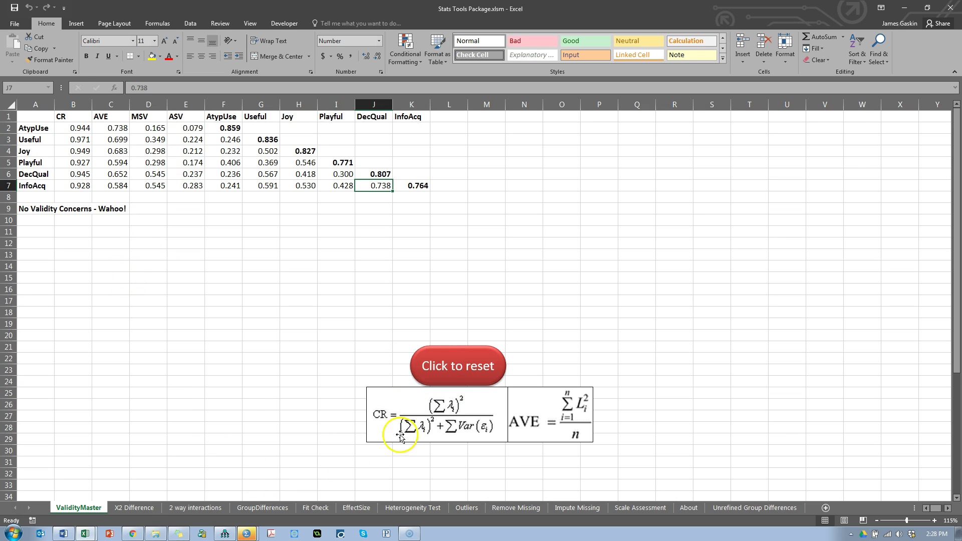
click(134, 507)
click(111, 143)
key(alt+Tab)
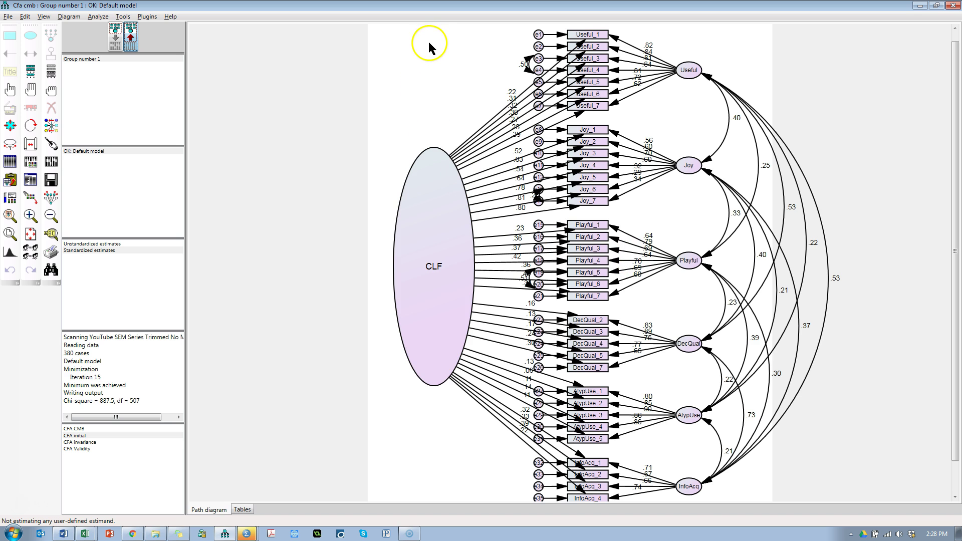
key(alt+Tab)
double_click(333, 10)
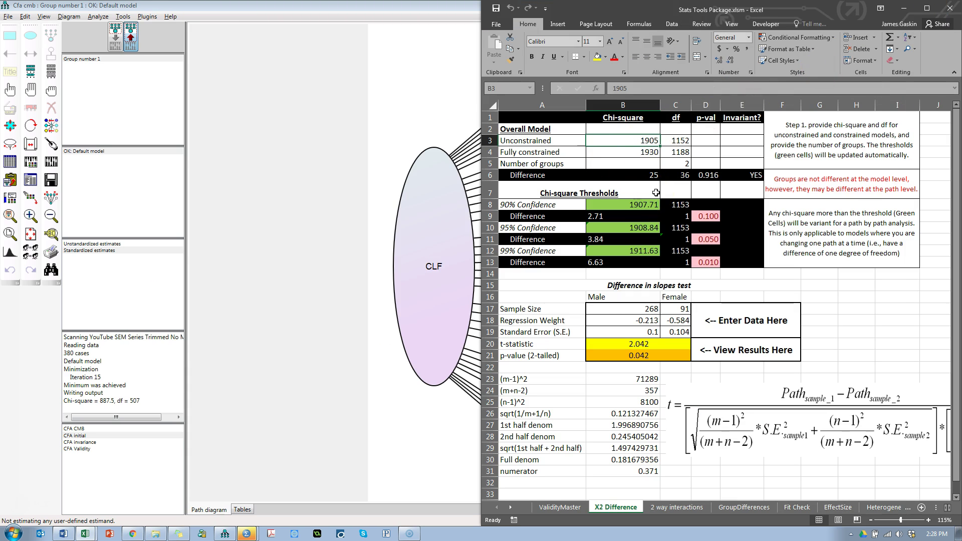
Step: Enter chi-square 887.5 and df 507 for the unconstrained model
text(887.5)
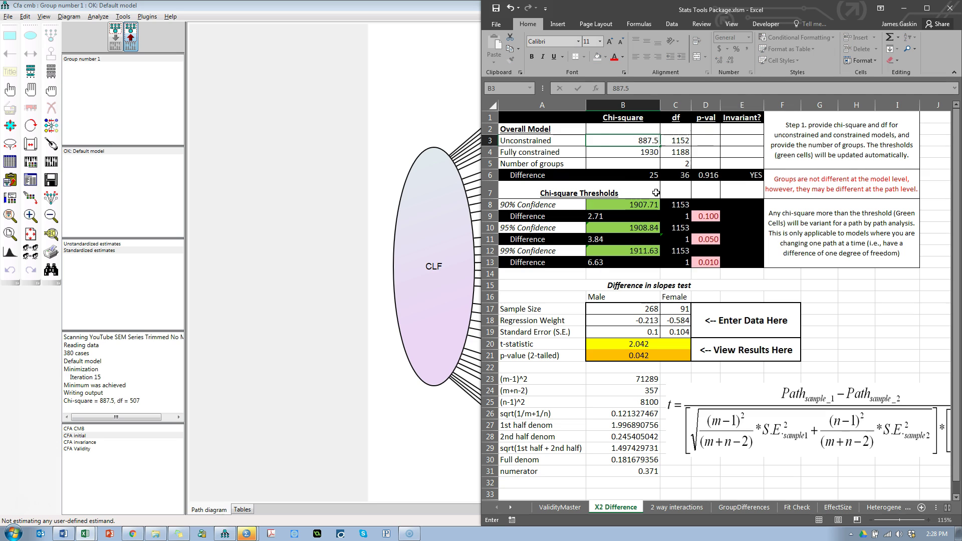
key(Tab)
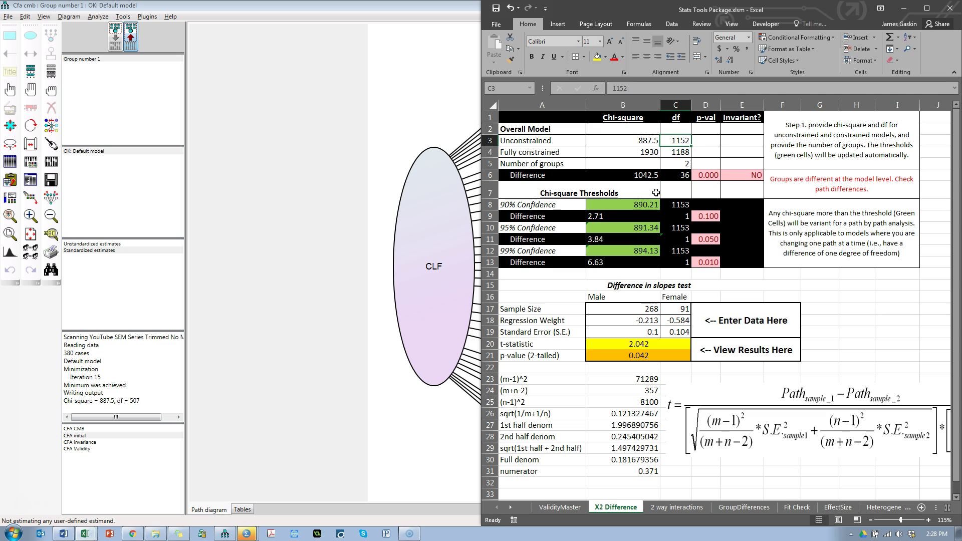
text(507)
key(Return)
Step: Switch back to Amos and delete the CLF variable with its paths from the input model
click(440, 129)
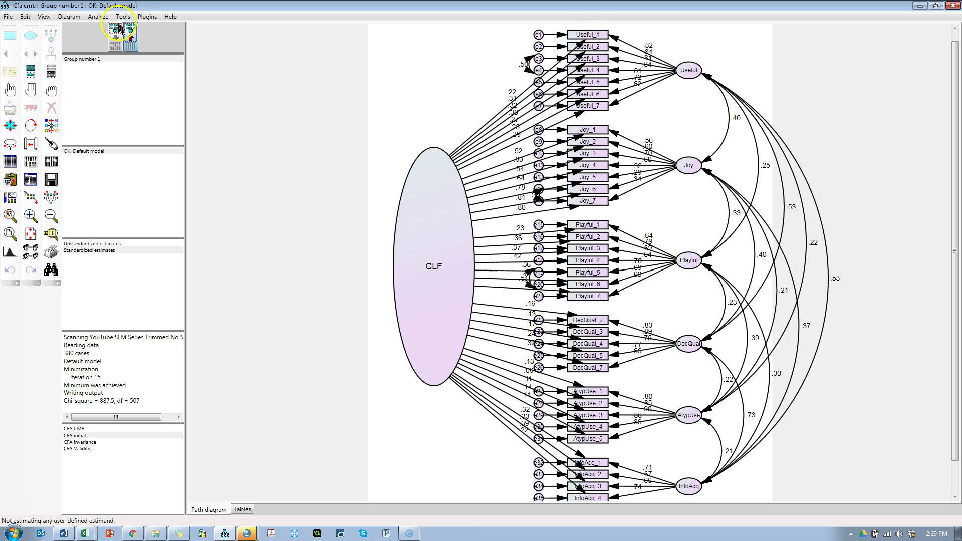
click(115, 43)
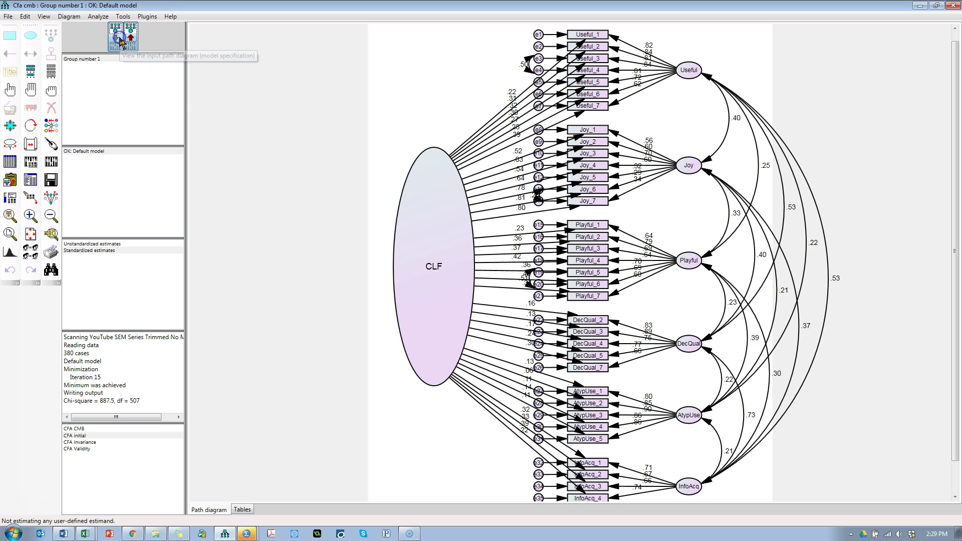
click(51, 107)
click(452, 173)
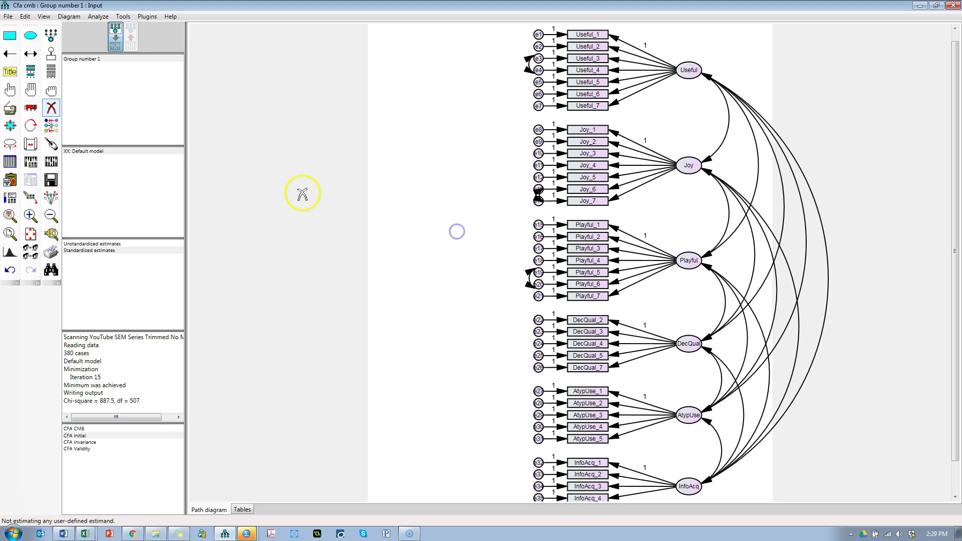
Step: Draw a new tall unobserved variable in the empty space beside the error terms
click(29, 38)
mouse_move(393, 131)
mouse_down()
mouse_move(466, 373)
mouse_move(461, 362)
mouse_up()
click(30, 36)
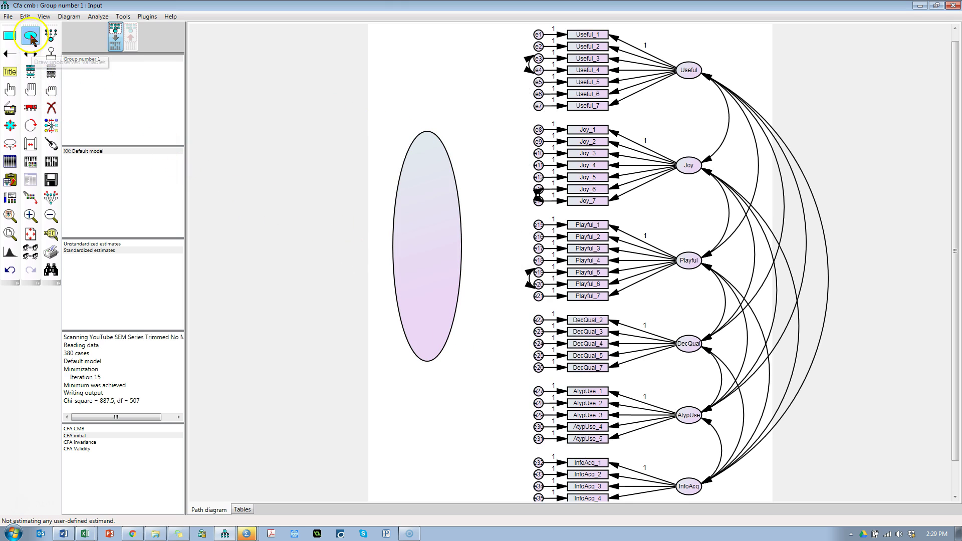
Step: Name the new unobserved variable CLF in its object properties
double_click(415, 221)
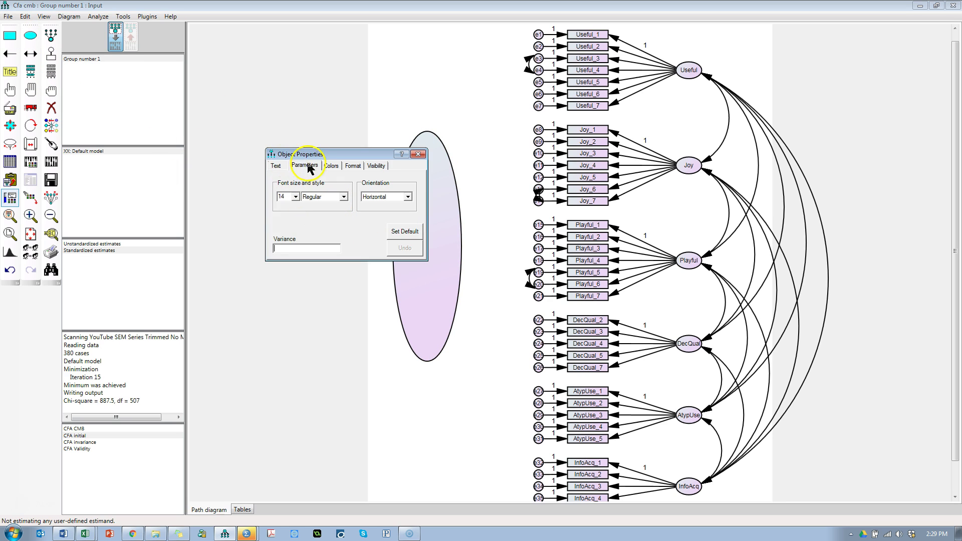
click(277, 166)
click(316, 215)
text(CLF)
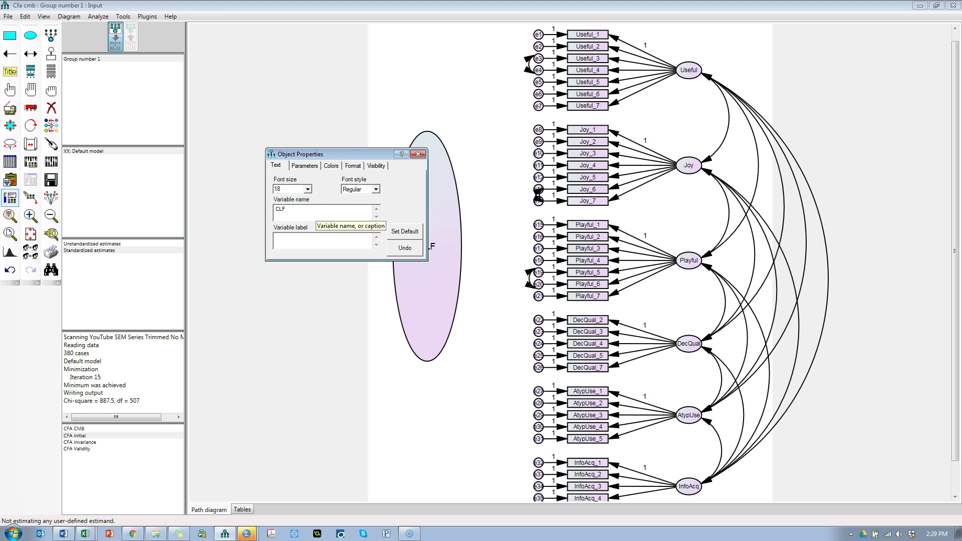
click(418, 154)
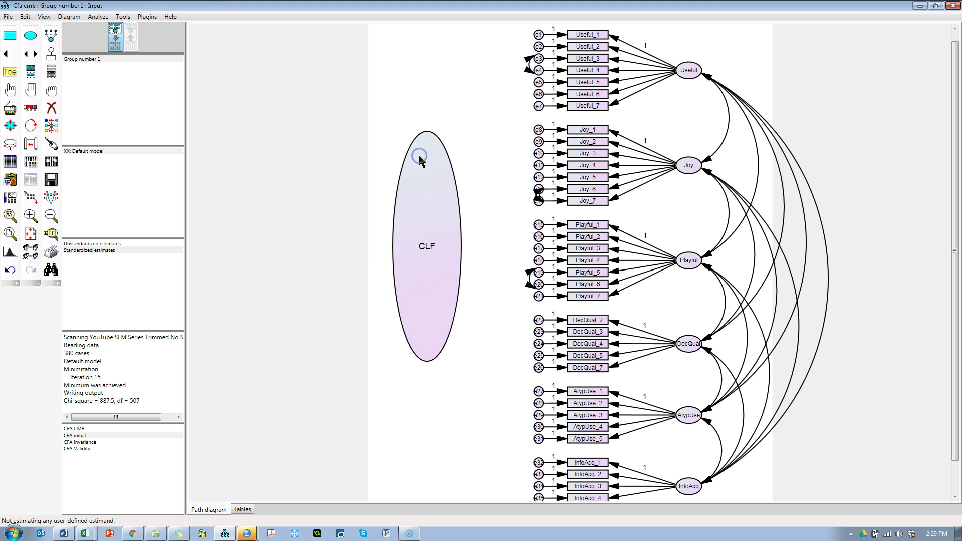
Step: Try to run the Common Latent Factor Connector without a selected variable
click(147, 16)
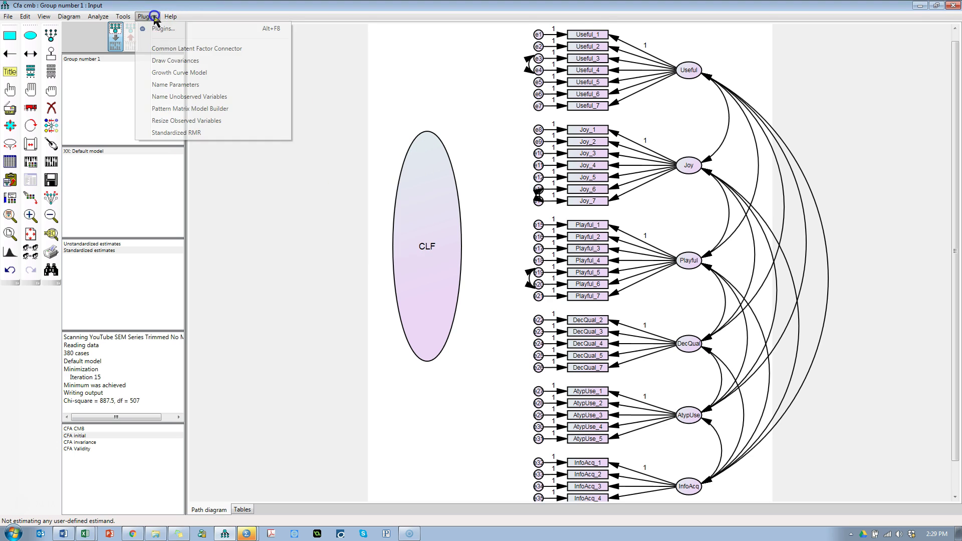
click(170, 46)
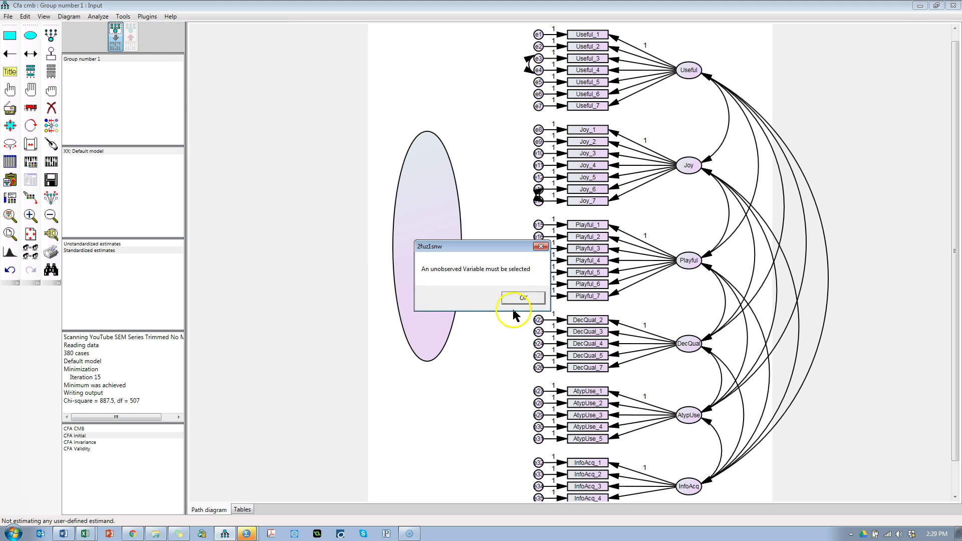
click(520, 299)
Step: Connect the selected CLF variable to all indicators with paths constrained to 0, and calculate the estimates past the warnings
click(11, 90)
click(426, 222)
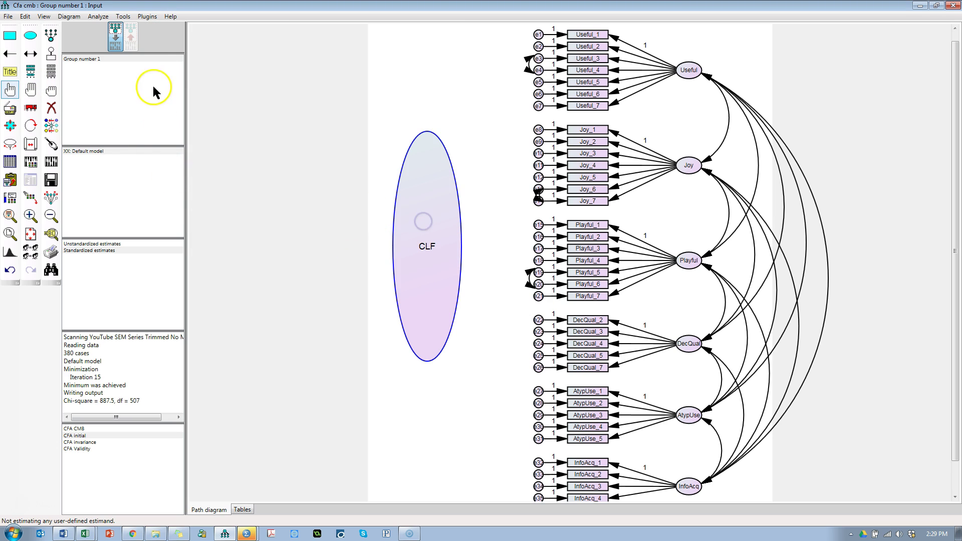
click(147, 16)
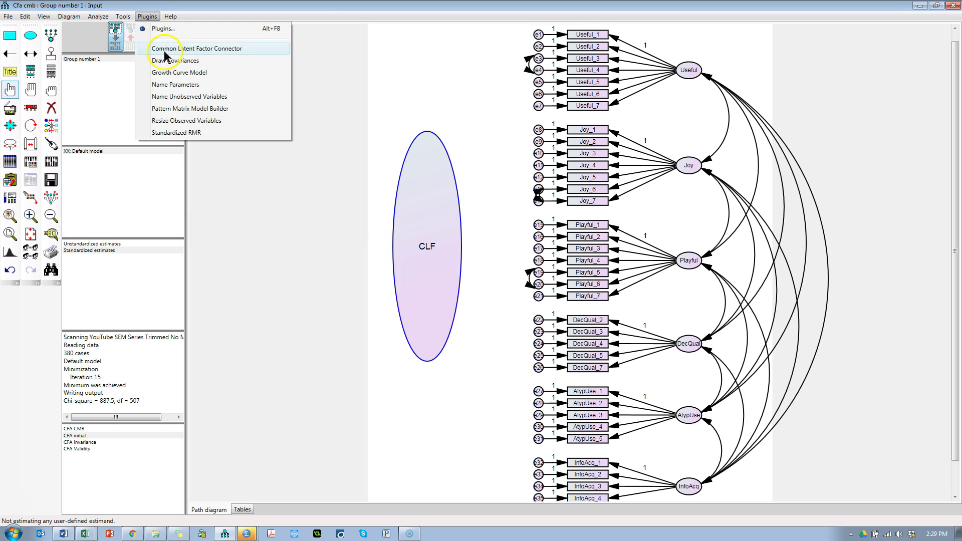
click(165, 50)
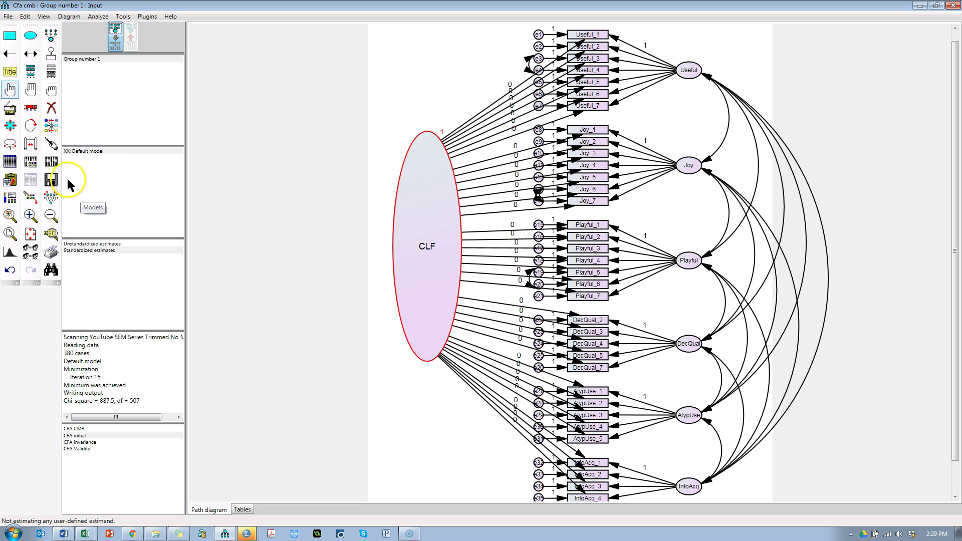
click(51, 162)
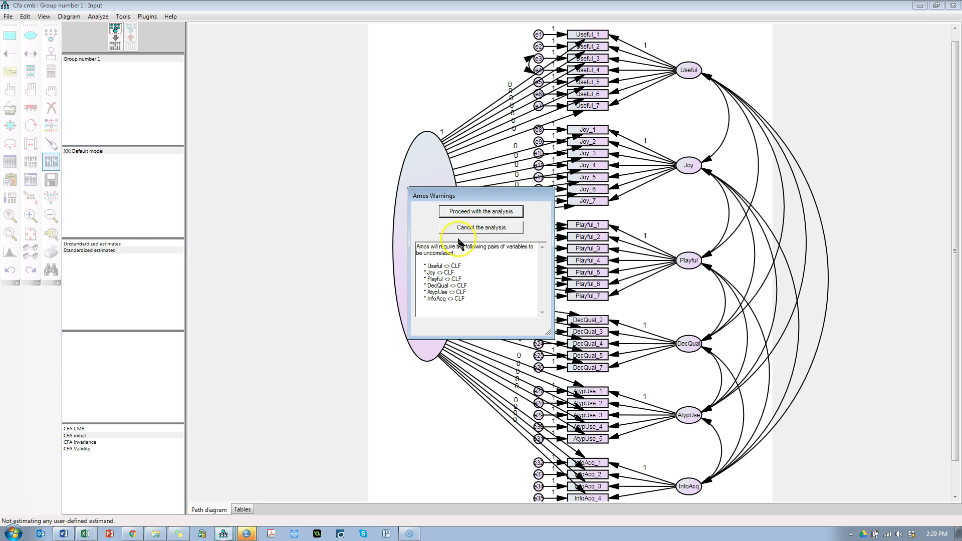
click(471, 212)
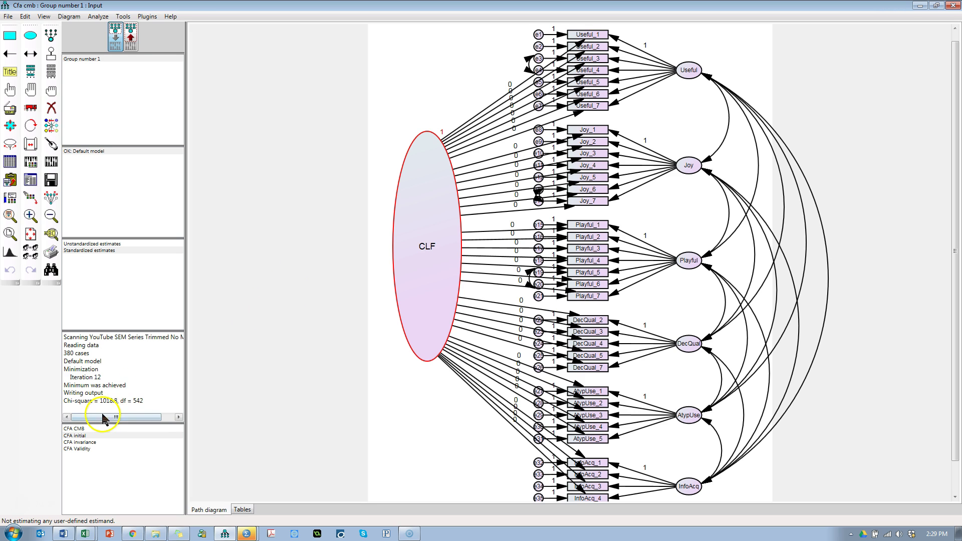
Step: In the Excel X2 Difference sheet, enter chi-square 1018.8 and df 542 for the fully constrained model and inspect the difference's p-value
key(alt+Tab)
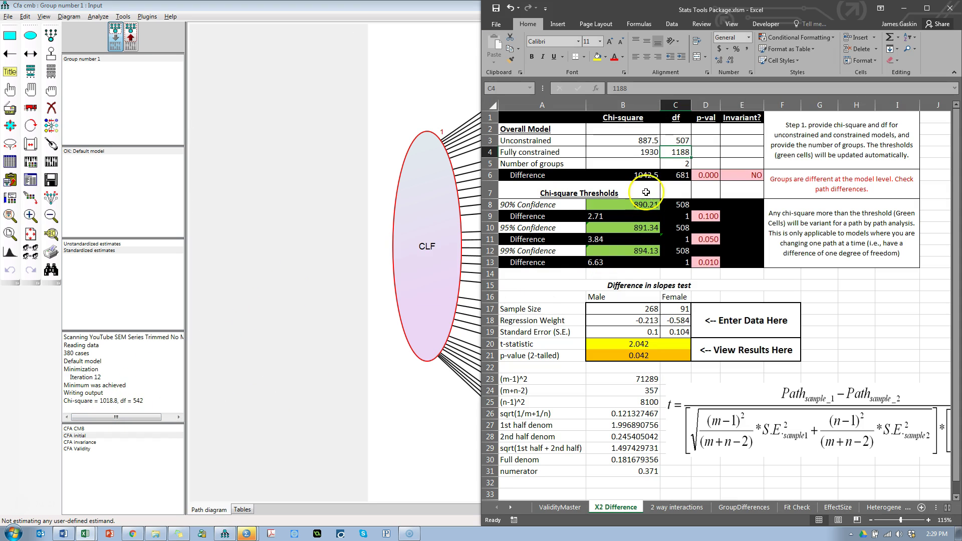
click(643, 153)
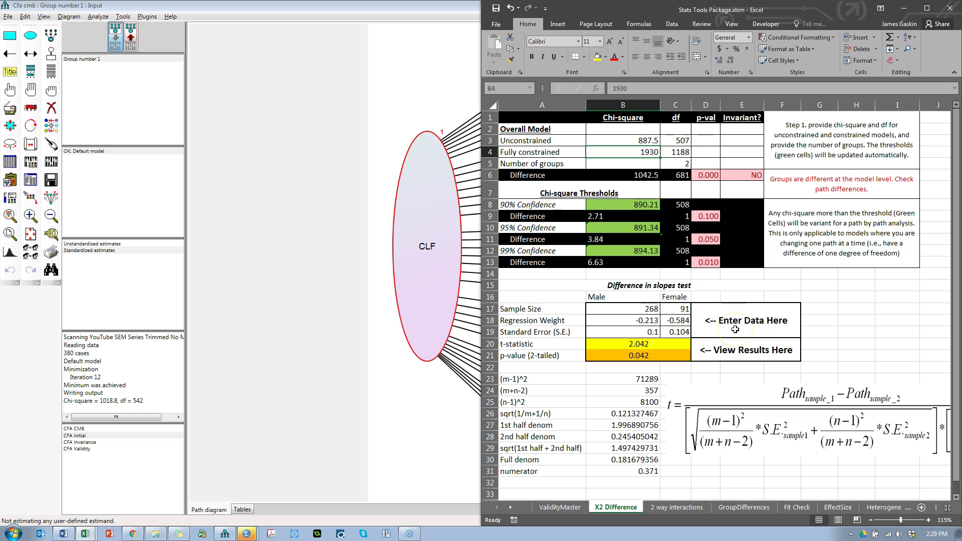
text(10)
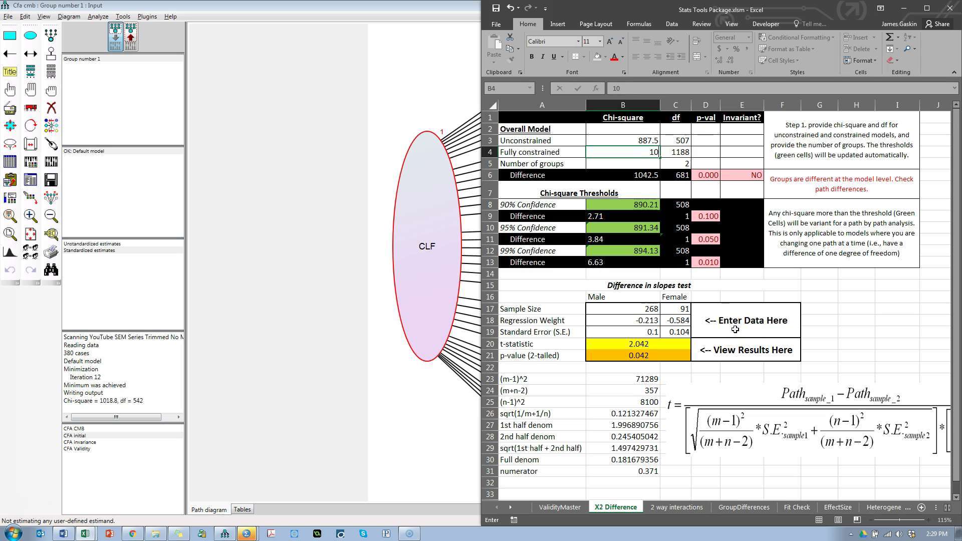
key(Tab)
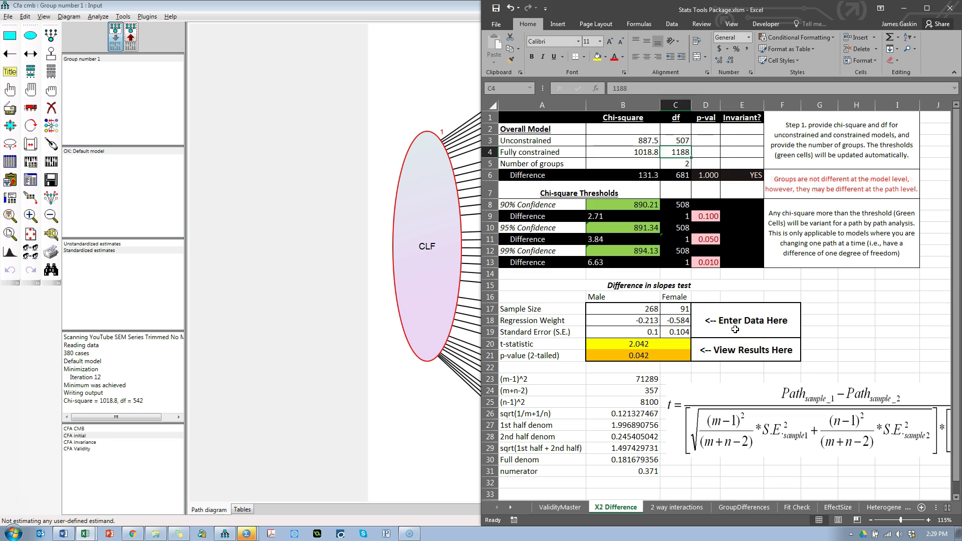
text(542)
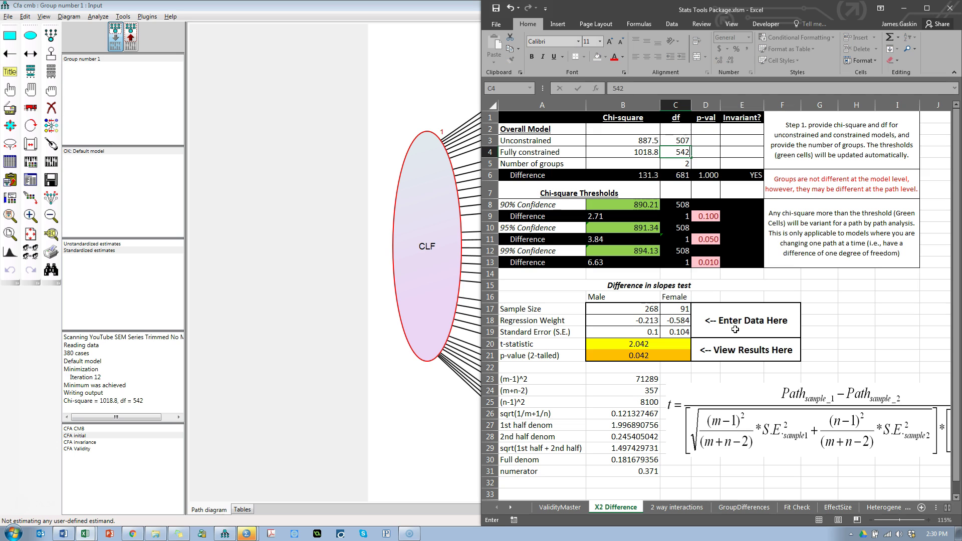
key(Return)
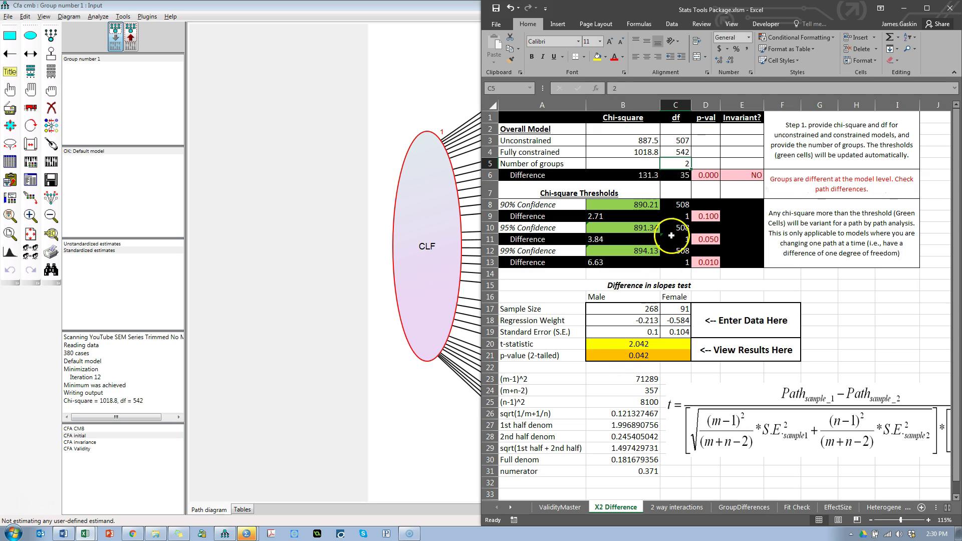
click(716, 176)
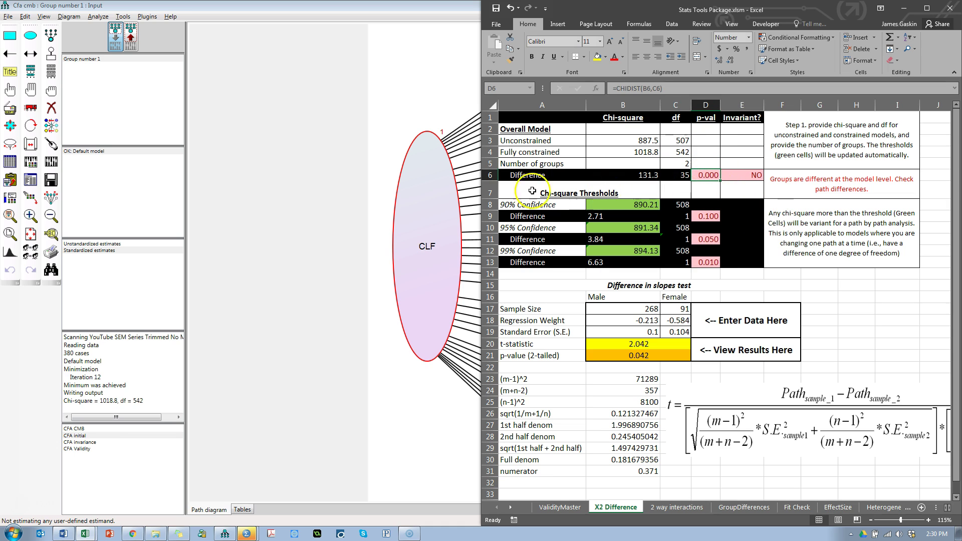
Step: Switch to Amos and review the standardized estimates of the zero-constrained CLF model in the path diagram
click(404, 111)
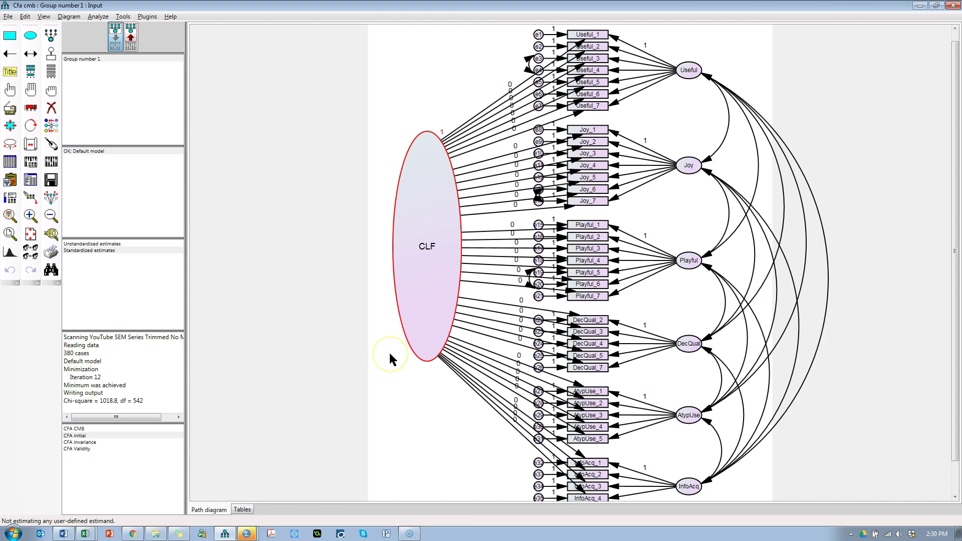
click(409, 358)
click(130, 36)
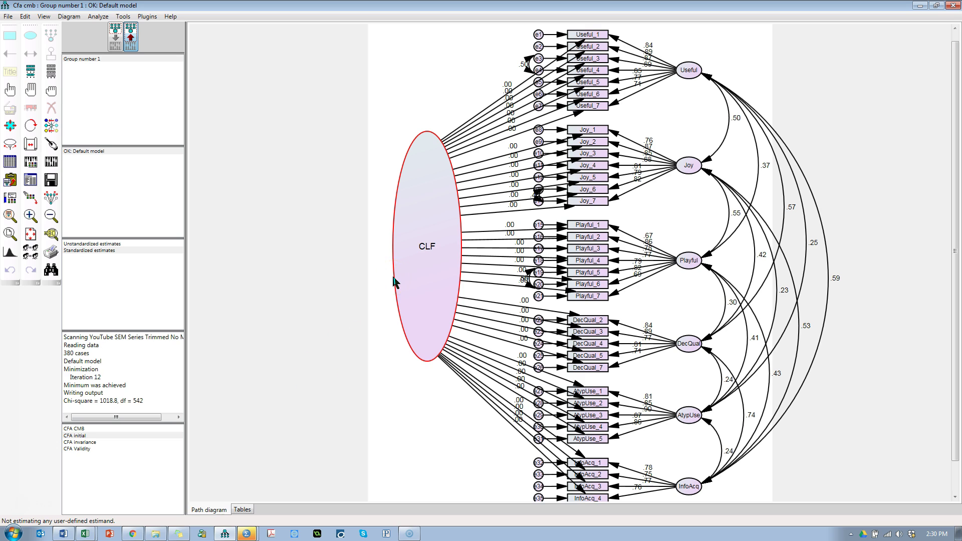
click(116, 44)
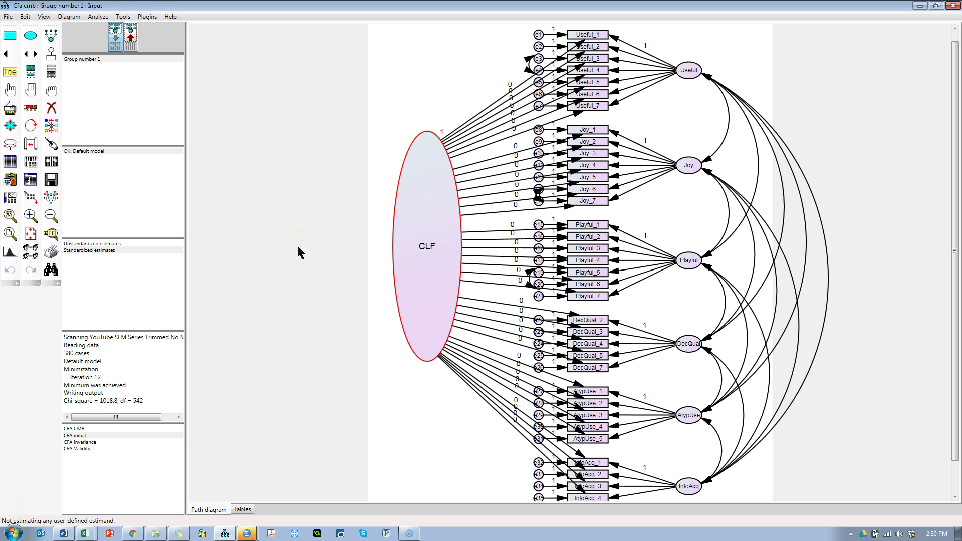
Step: Switch back to Excel and inspect the chi-square difference, df difference and p-value in the X2 Difference sheet
key(alt+Tab)
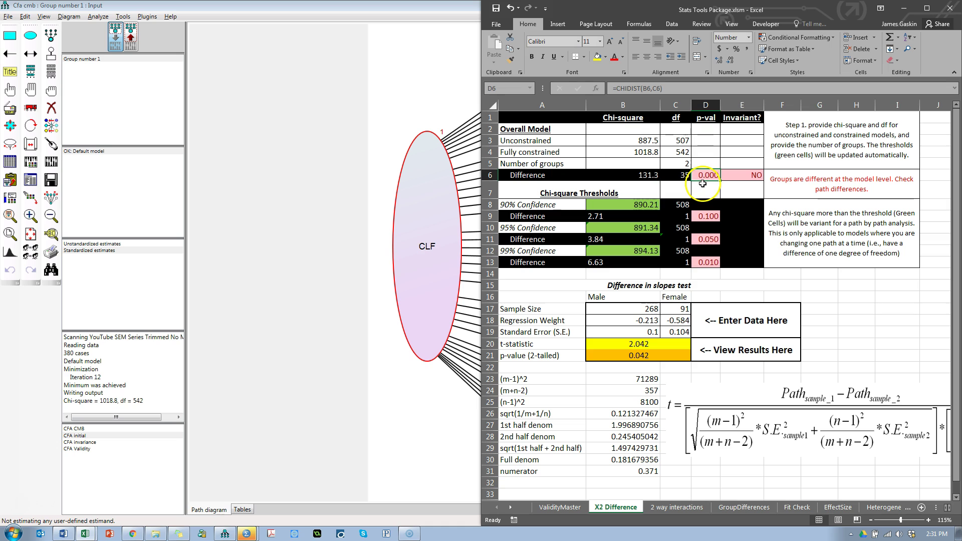
click(641, 176)
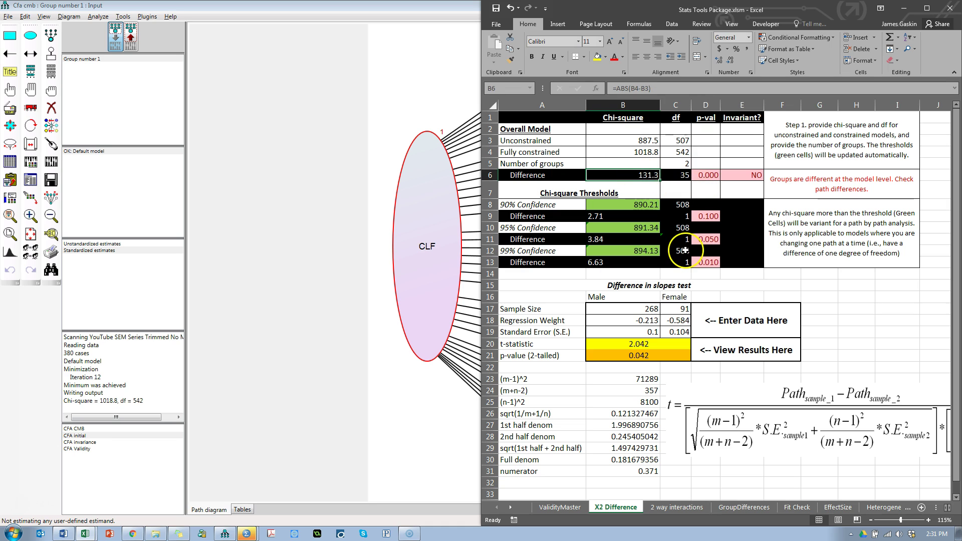
click(677, 176)
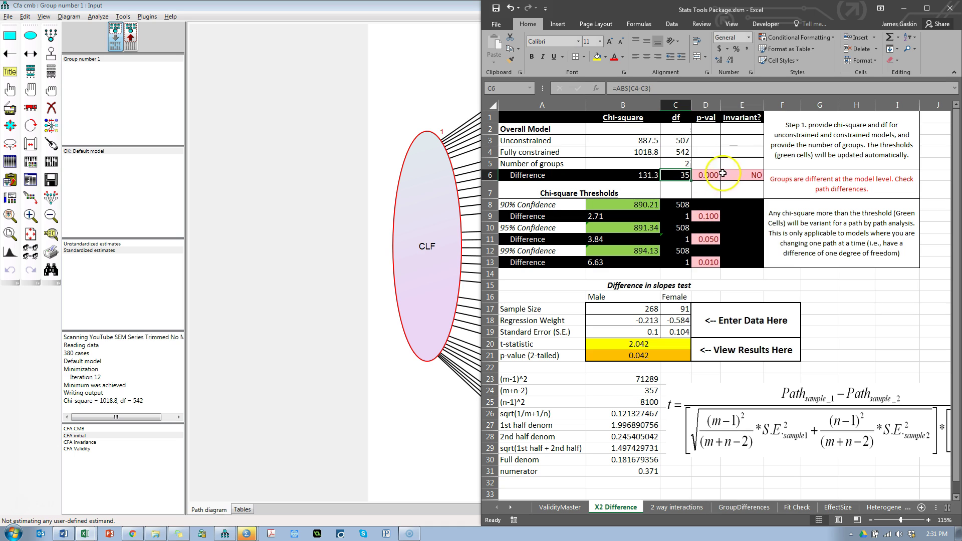
click(708, 173)
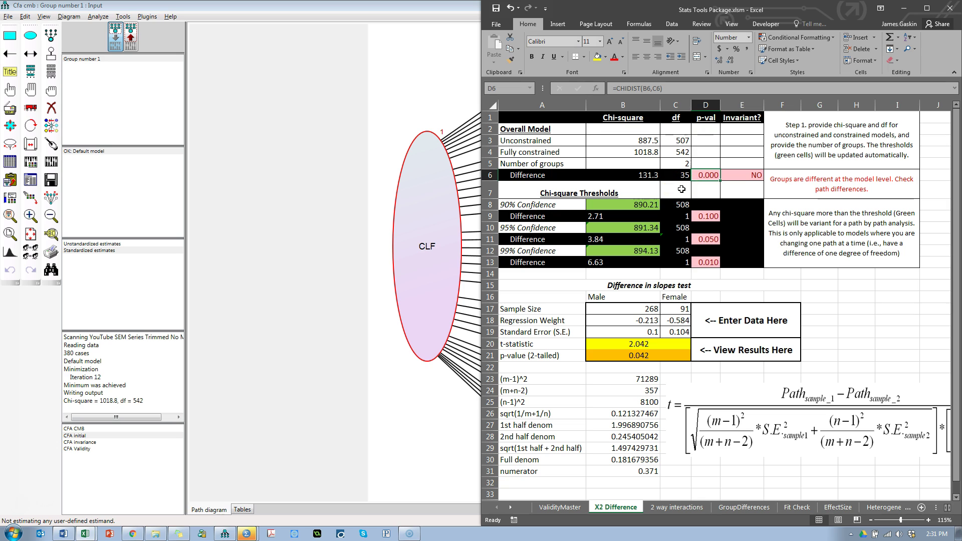
Step: Try to erase and deselect the zero-constrained CLF variable in the Amos path diagram
click(406, 102)
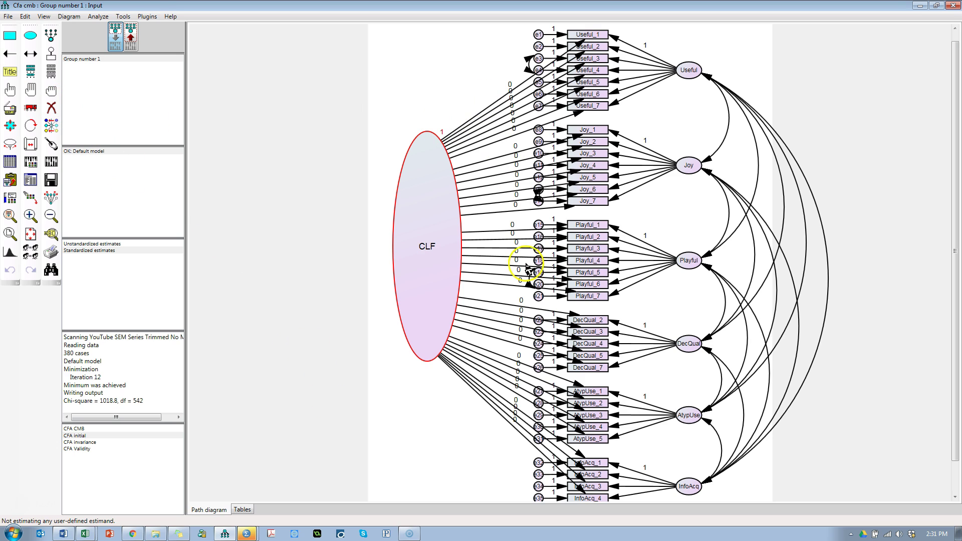
click(51, 107)
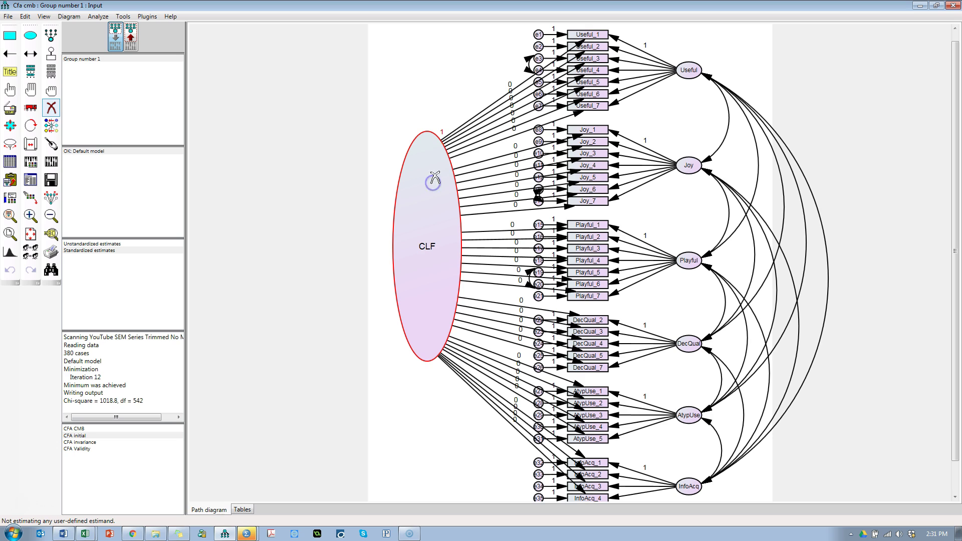
click(10, 88)
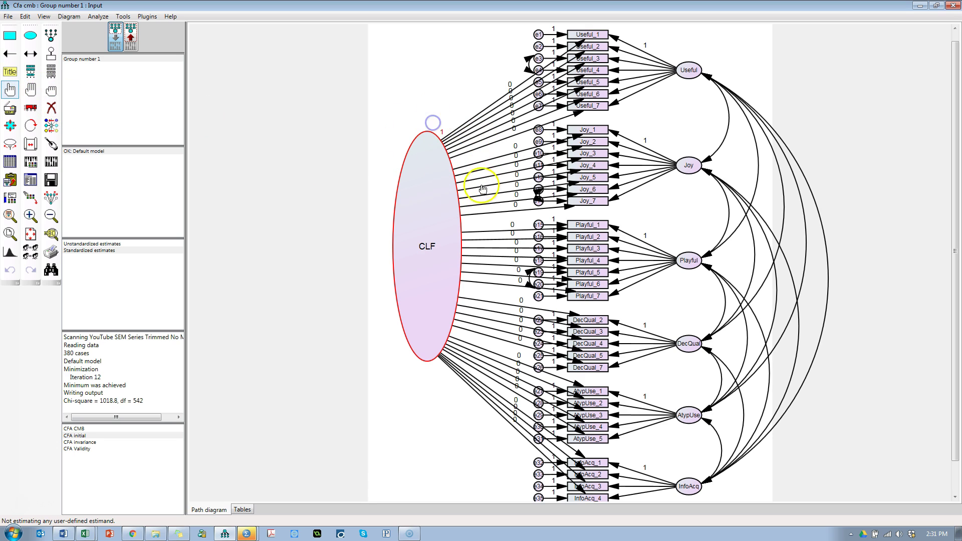
click(130, 39)
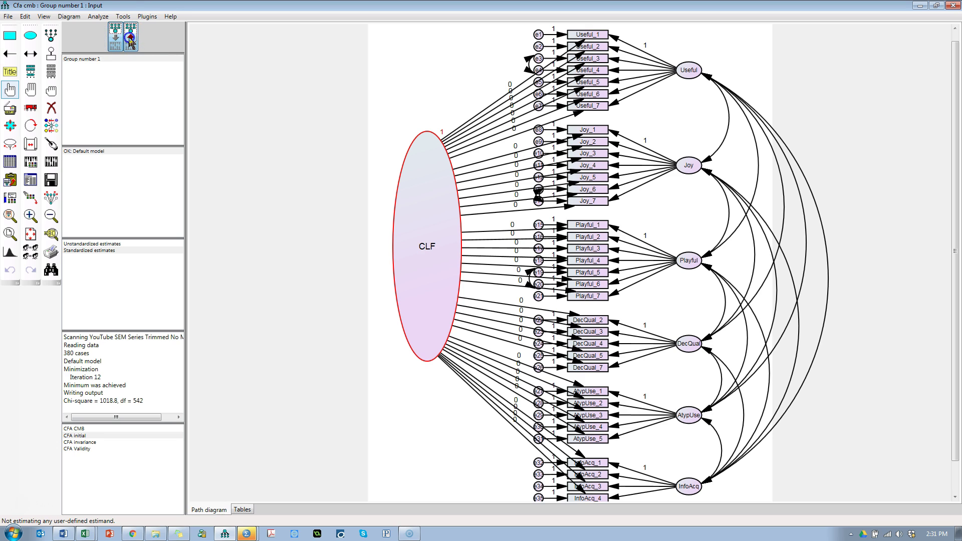
click(115, 41)
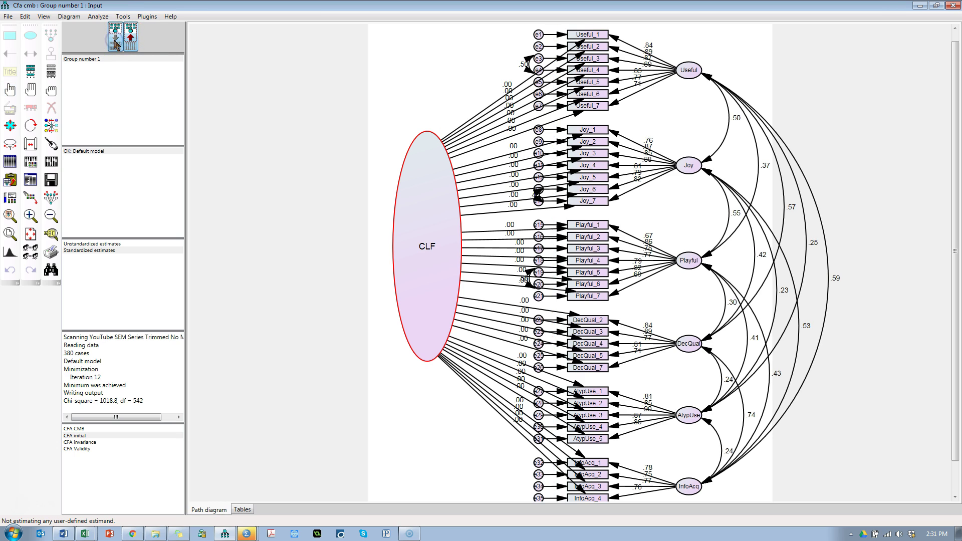
click(51, 91)
click(424, 211)
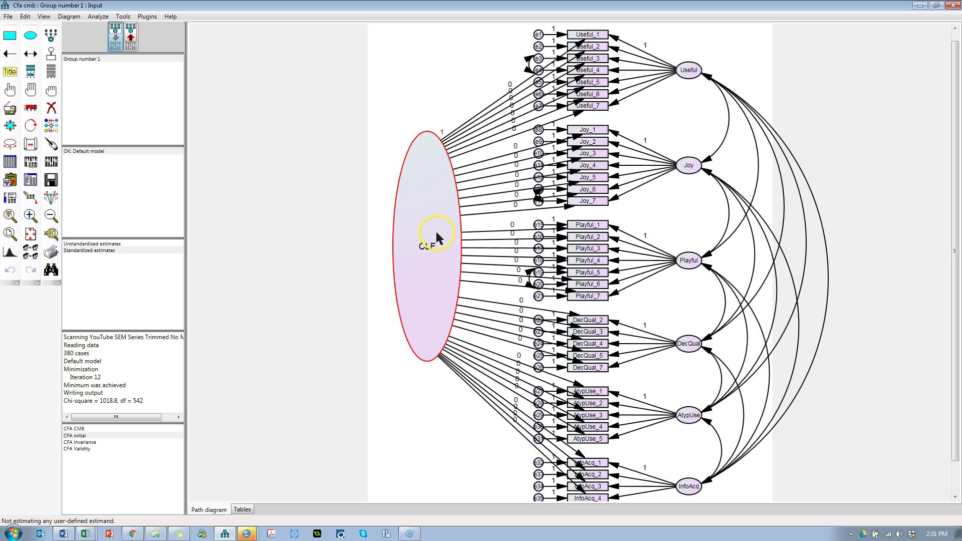
Step: Save the model, restart Amos with it, and dock the Amos window beside the Excel sheet
click(52, 180)
click(293, 190)
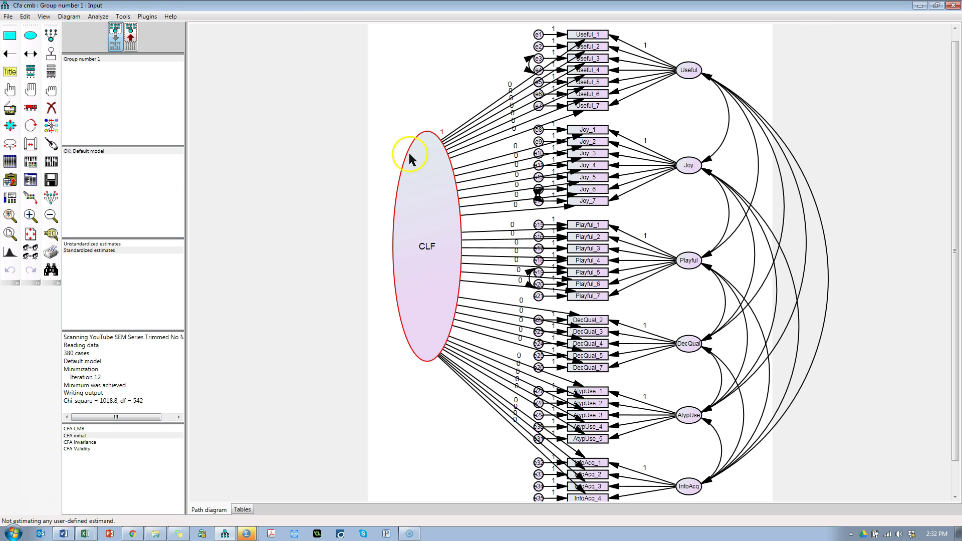
click(954, 6)
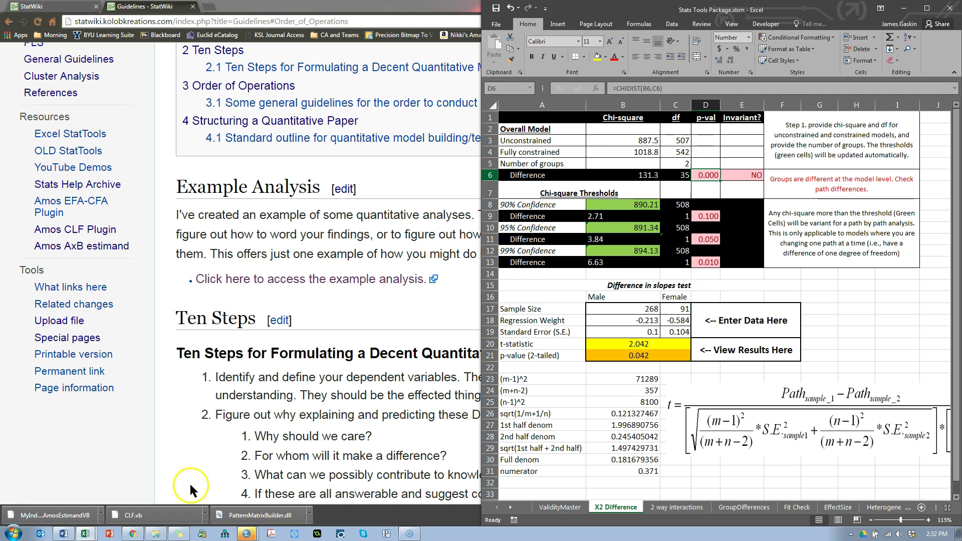
click(226, 534)
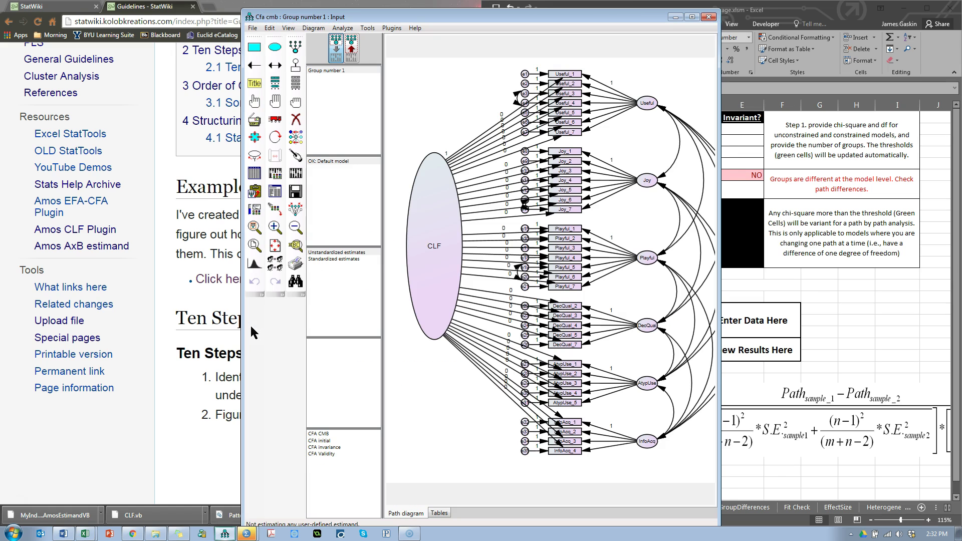
click(478, 149)
drag(524, 20, 0, 20)
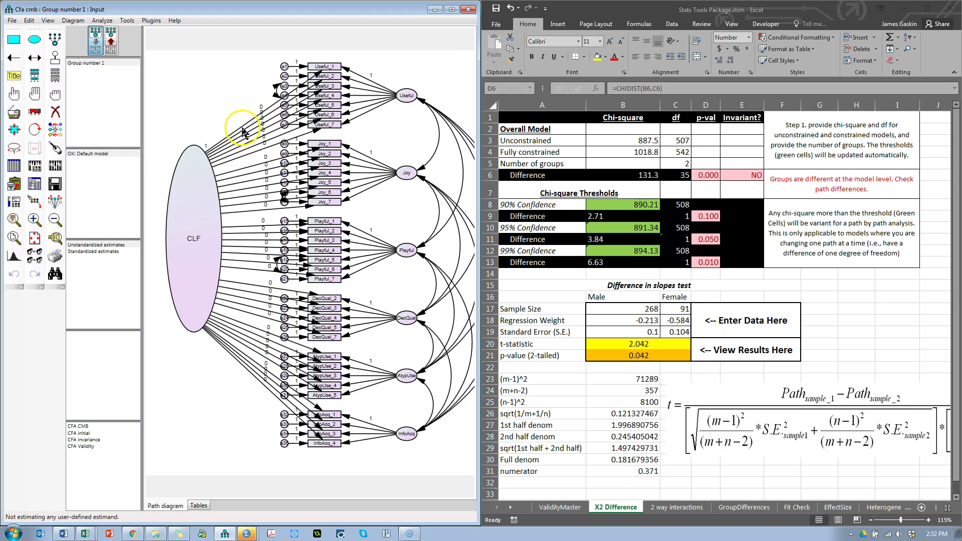
Step: Erase the CLF variable and draw a new tall unobserved variable to the left of the indicators
click(55, 111)
click(212, 212)
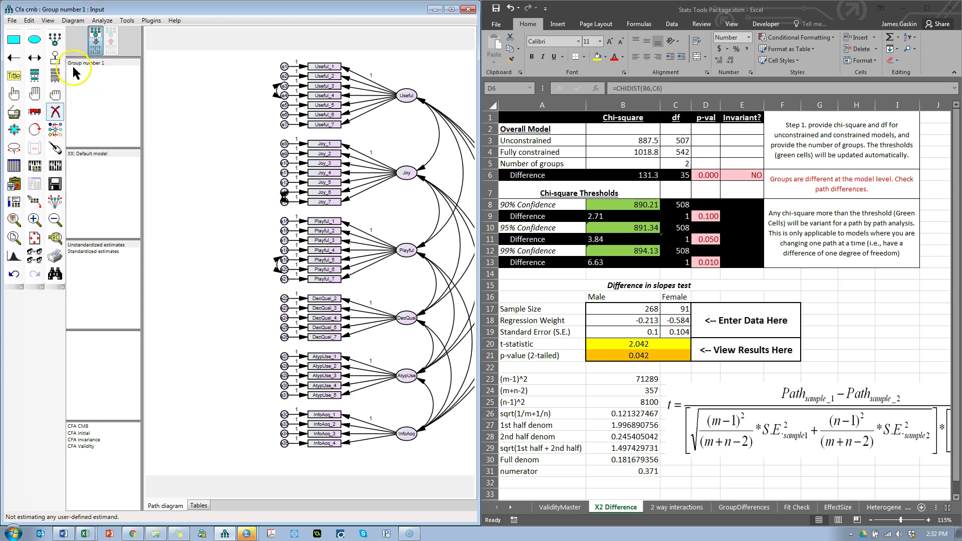
click(36, 39)
drag(229, 144, 176, 346)
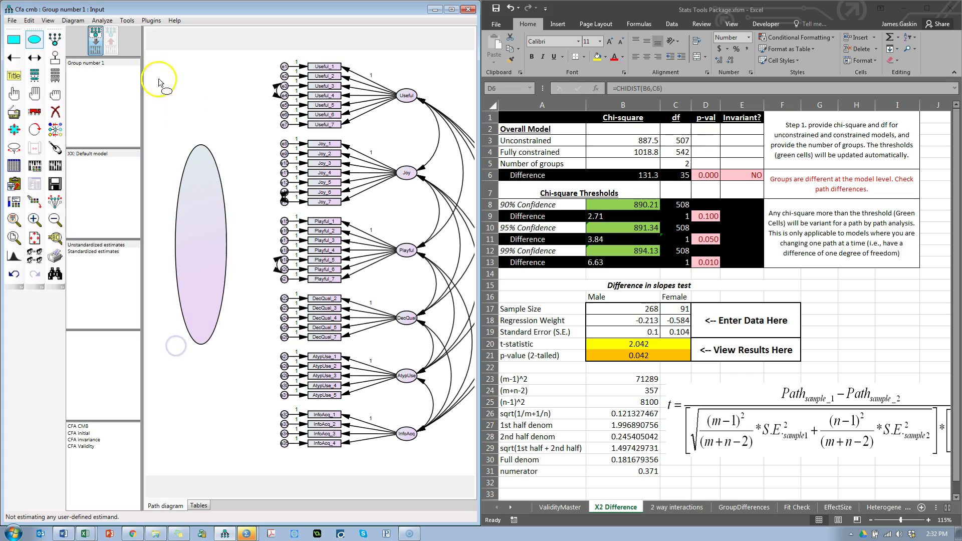
Step: Select the new unobserved variable and link it to all indicators with the Common Latent Factor Connector, leaving the paths unconstrained
click(14, 92)
click(178, 199)
click(150, 21)
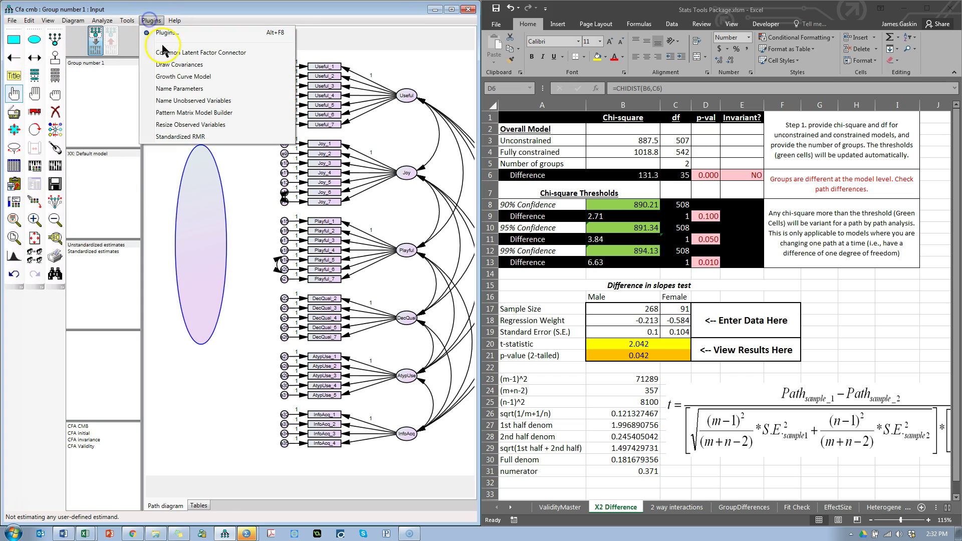
click(165, 51)
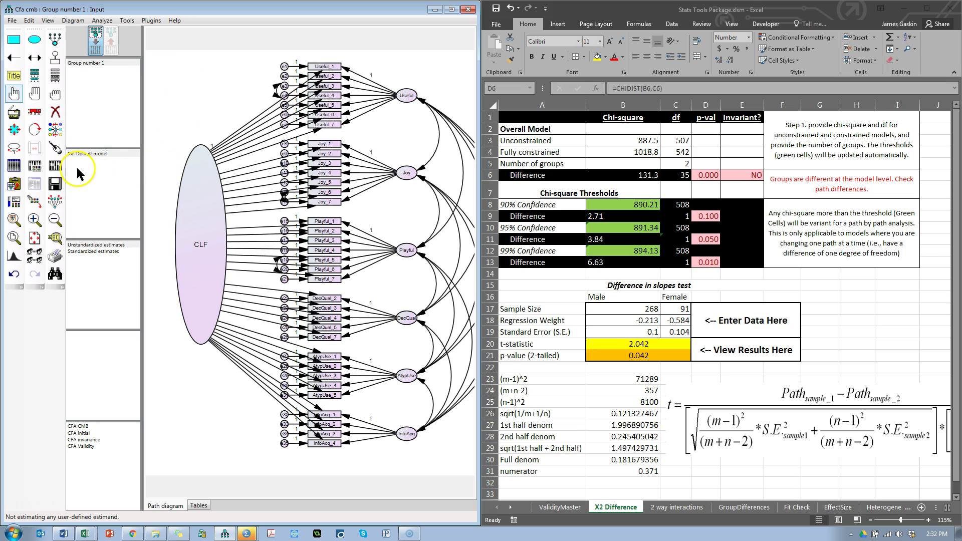
Step: Calculate the estimates past the uncorrelated-variables warning and display the standardized estimates on the path diagram
click(55, 169)
click(504, 210)
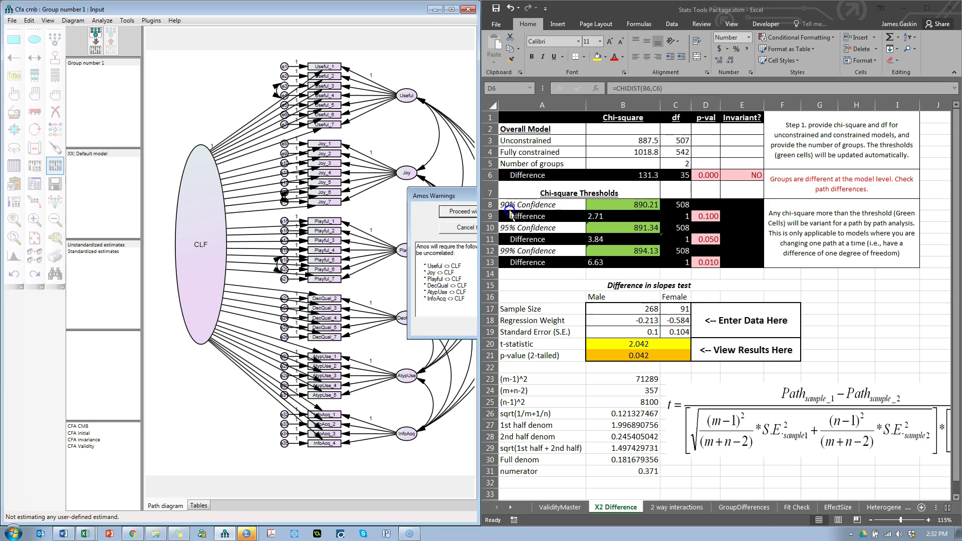
click(111, 40)
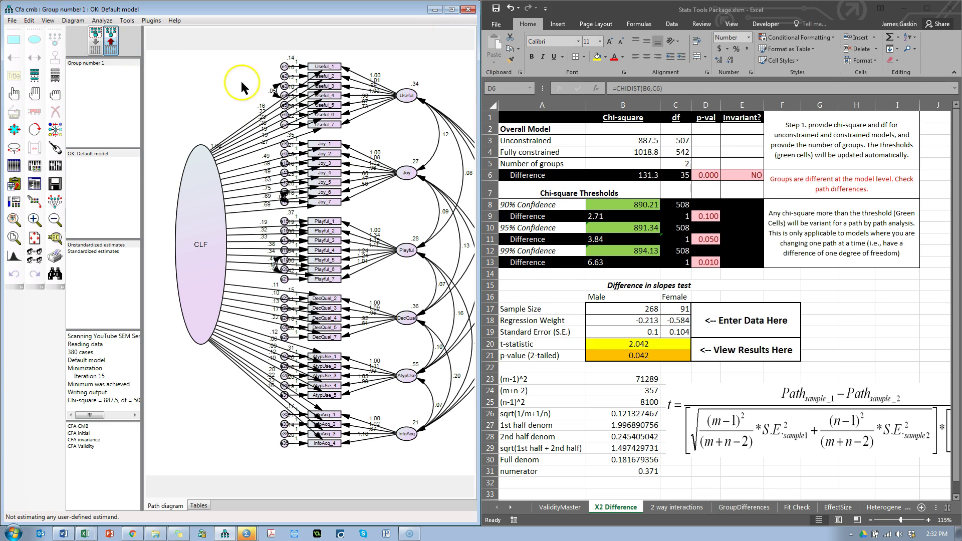
click(103, 251)
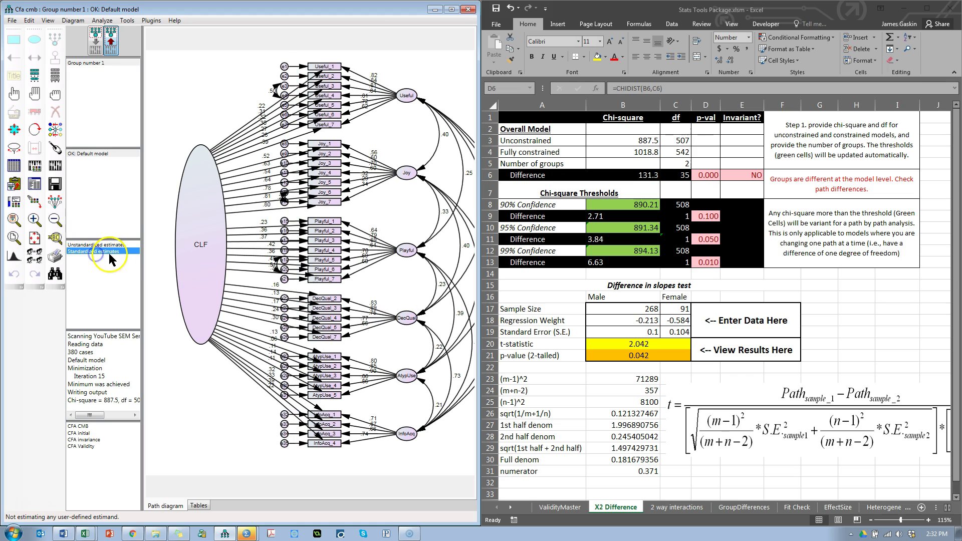
Step: Examine the regression weights in the Estimates text output and the CLF and Joy paths to the Joy indicators in the diagram
click(452, 9)
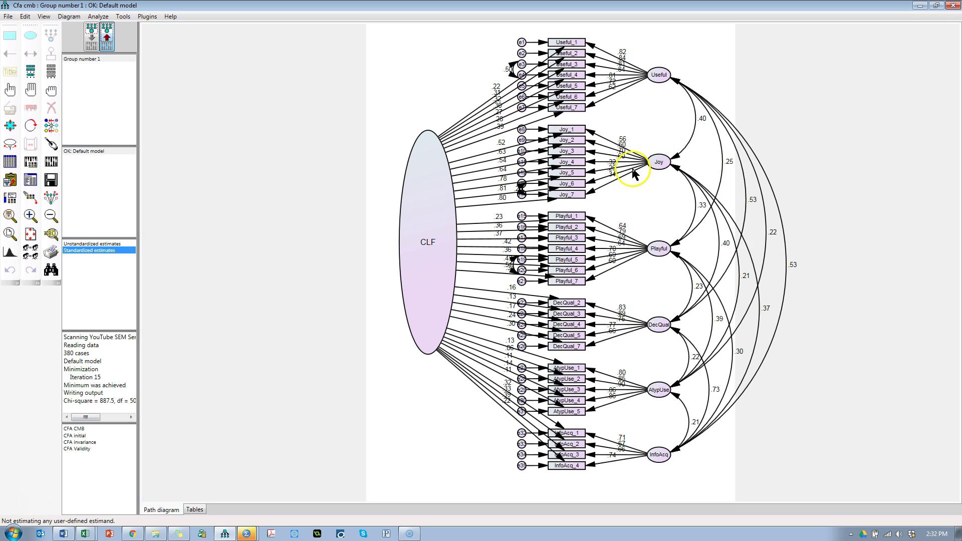
click(51, 180)
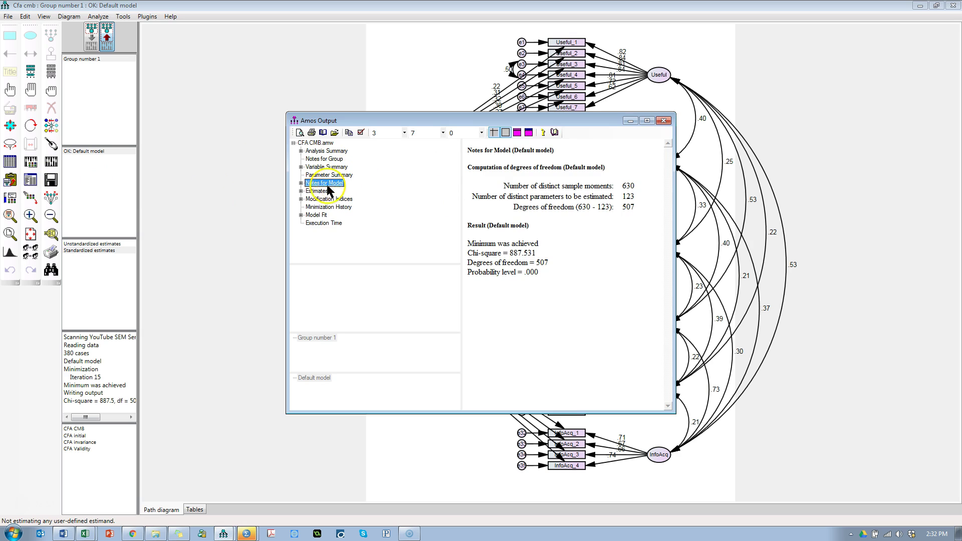
click(318, 191)
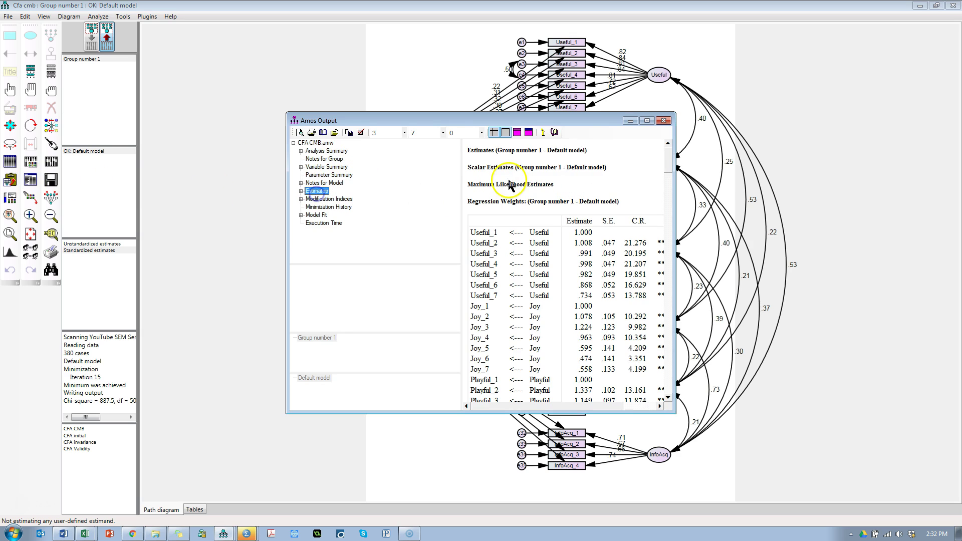
click(648, 121)
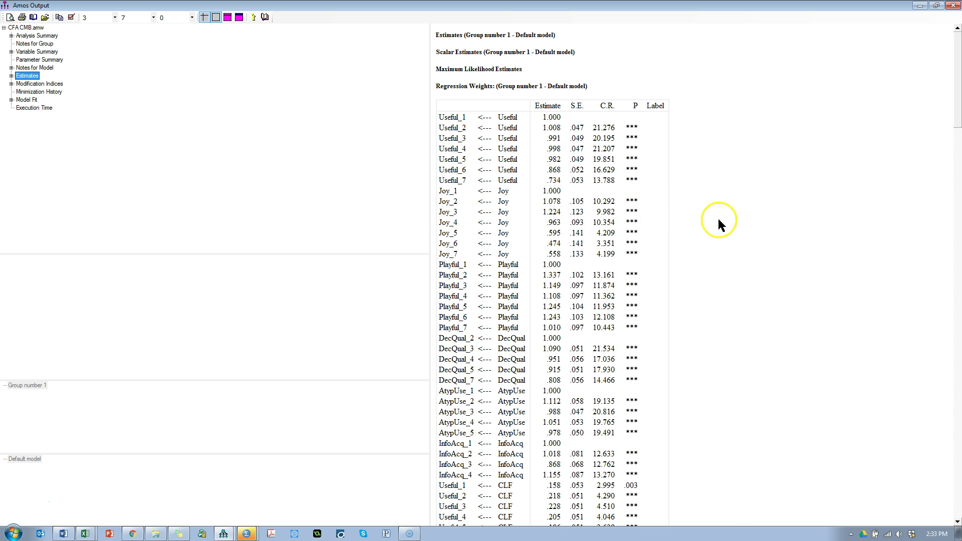
scroll(714, 223, down, 18)
scroll(754, 236, up, 2)
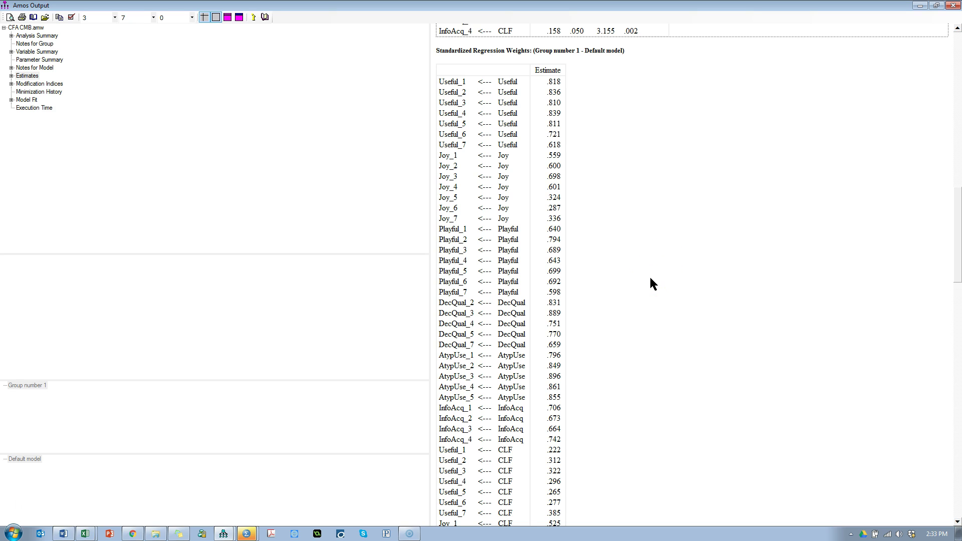
key(alt+Tab)
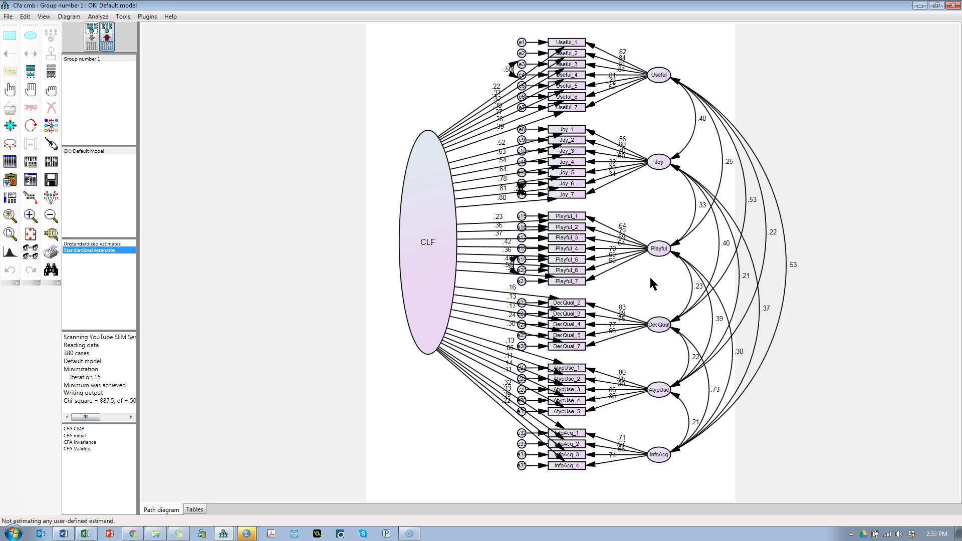
scroll(630, 172, up, 5)
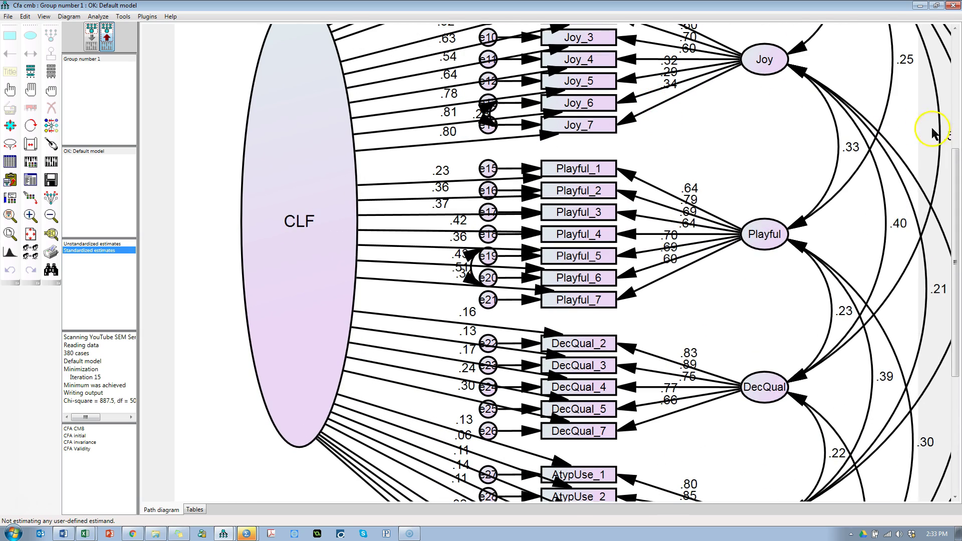
drag(958, 168, 957, 118)
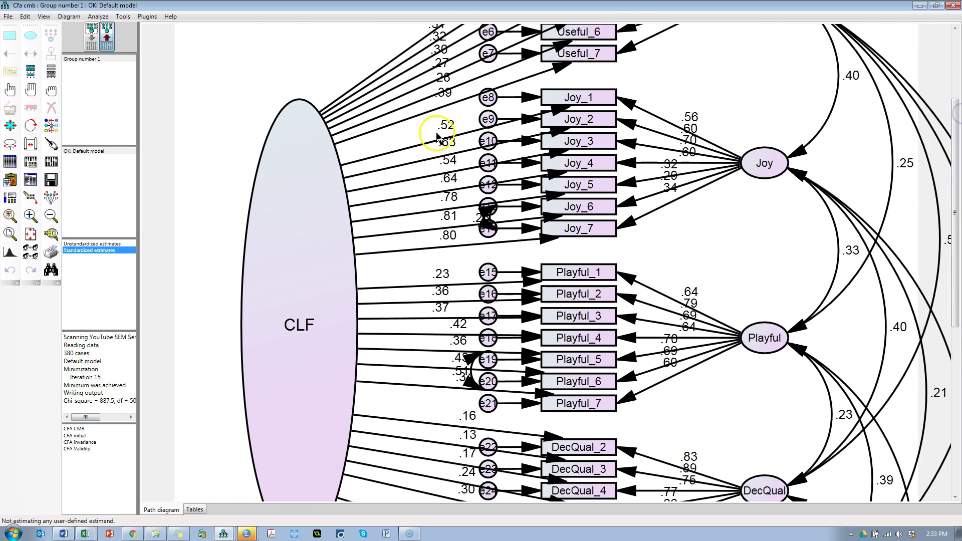
Step: Remove the fixed regression weight from the Joy to Joy_1 path and fix the variance of Joy at 1
click(92, 37)
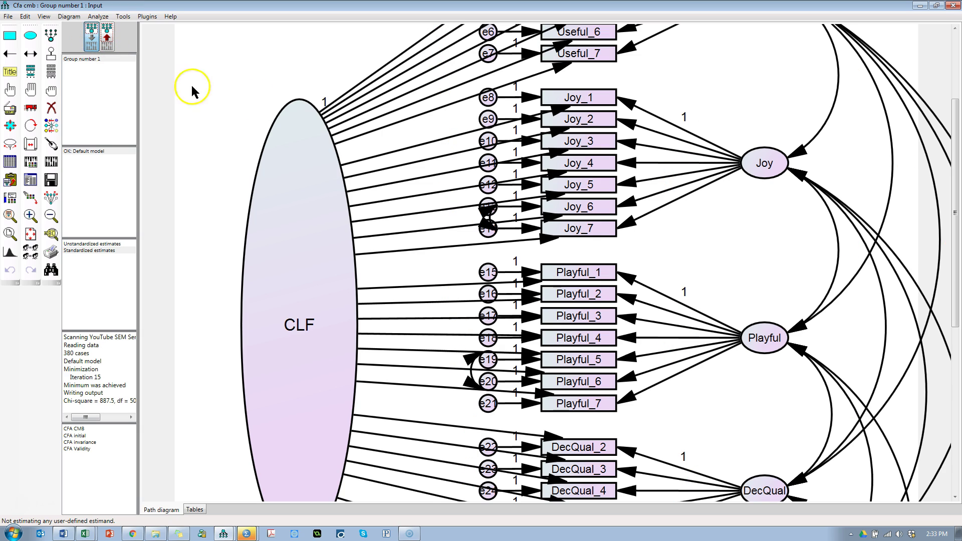
double_click(684, 116)
click(415, 200)
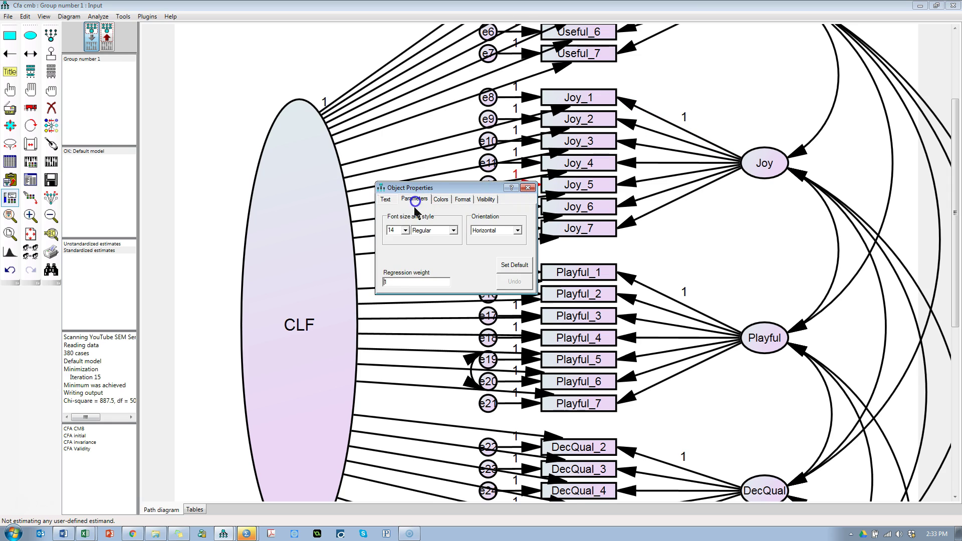
click(382, 282)
key(Delete)
click(776, 168)
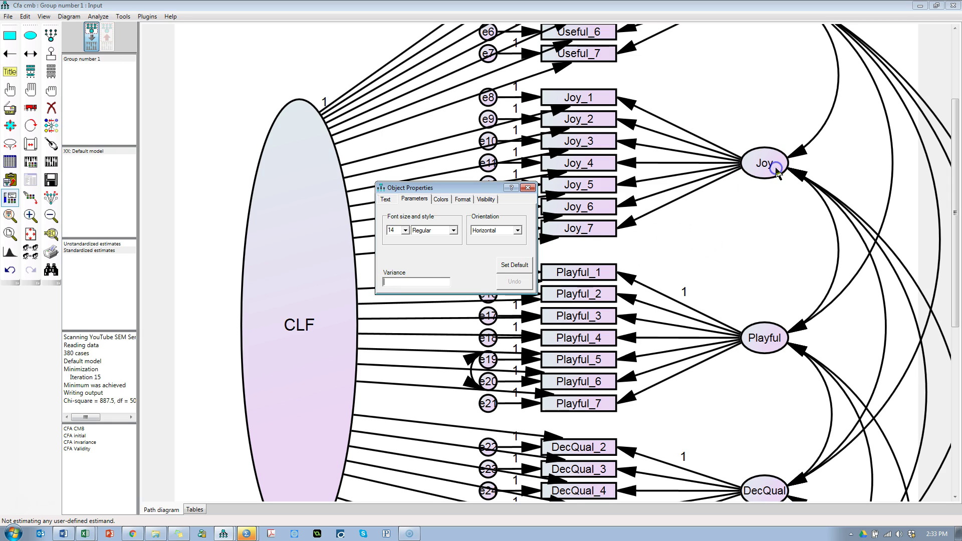
click(527, 188)
Step: Calculate the estimates with the Joy variance constrained, accepting the uncorrelated-variables warning, and display them on the path diagram
click(52, 161)
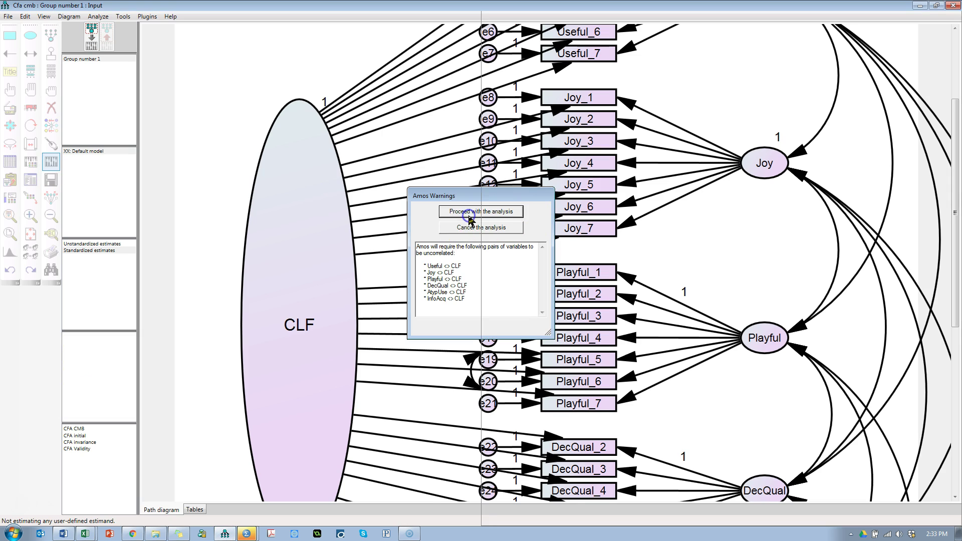
click(470, 211)
click(106, 40)
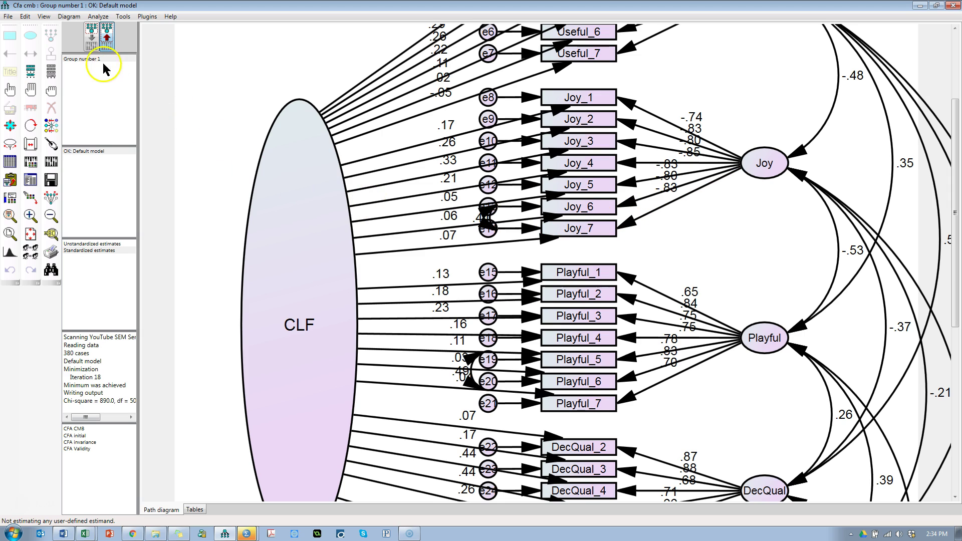
Step: Return to the input diagram and erase the Joy_7 indicator together with its error term
click(91, 36)
click(51, 107)
click(107, 44)
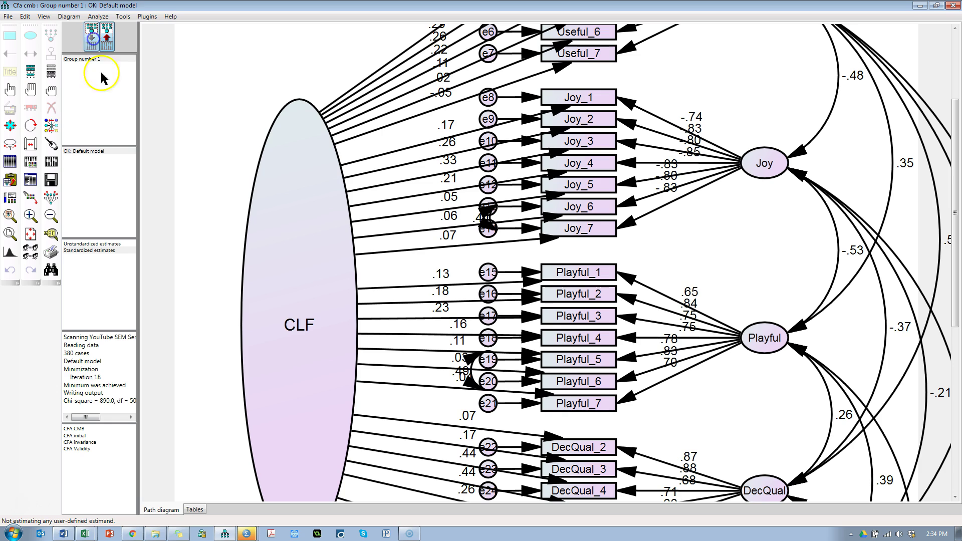
click(51, 108)
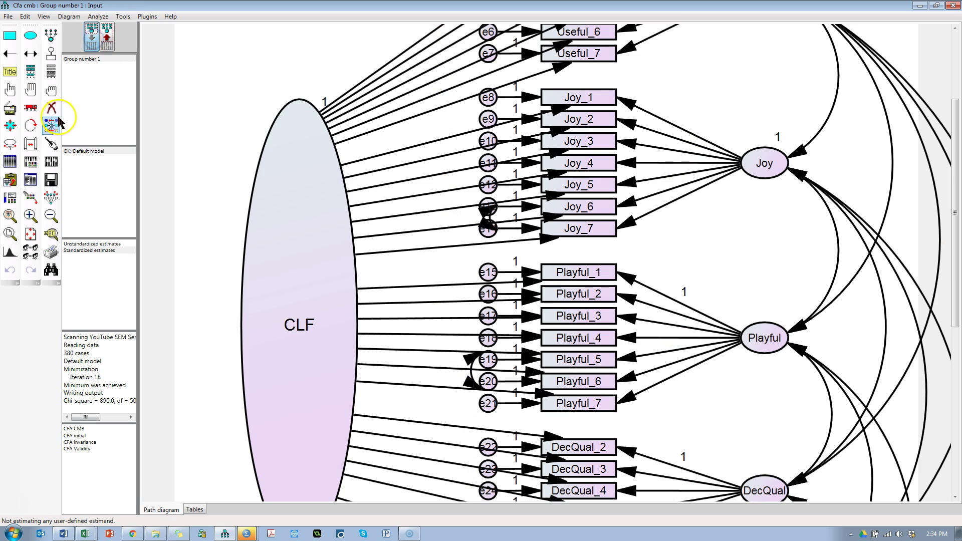
click(592, 232)
click(492, 230)
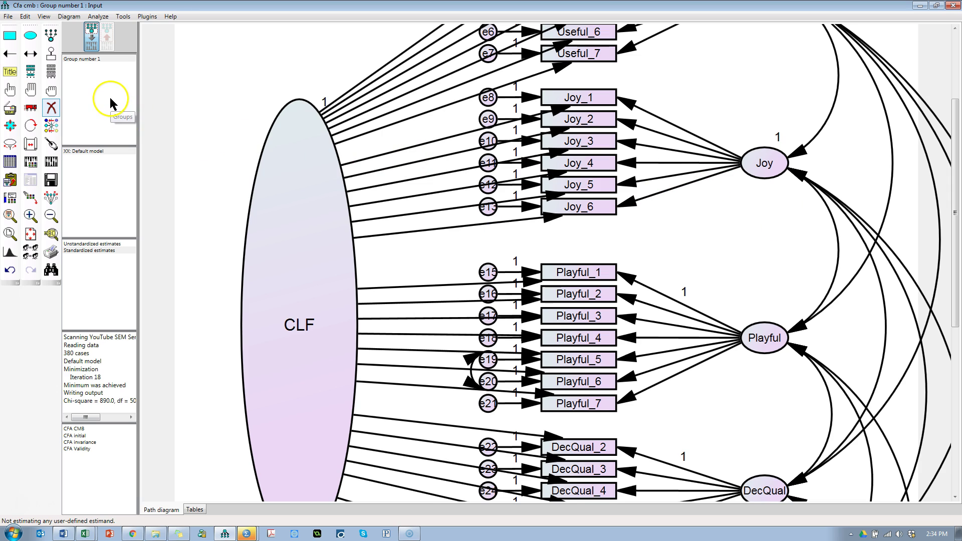
Step: Recalculate the model without Joy_7 past the warning and display its estimates on the path diagram
click(51, 162)
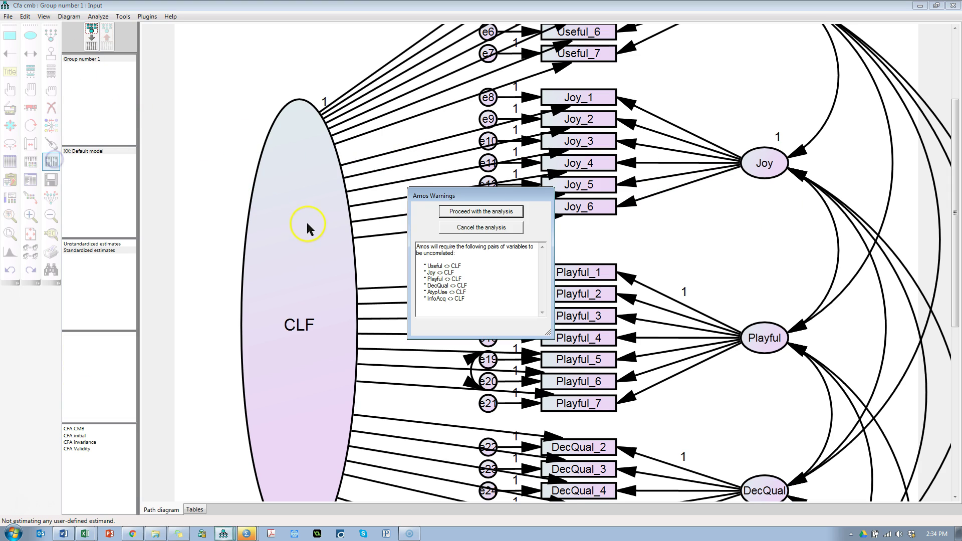
click(499, 212)
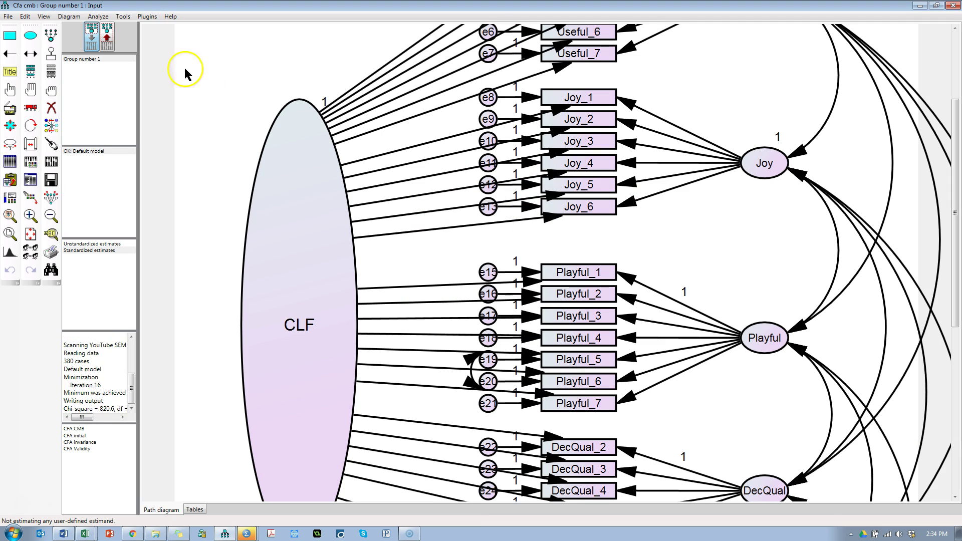
click(106, 38)
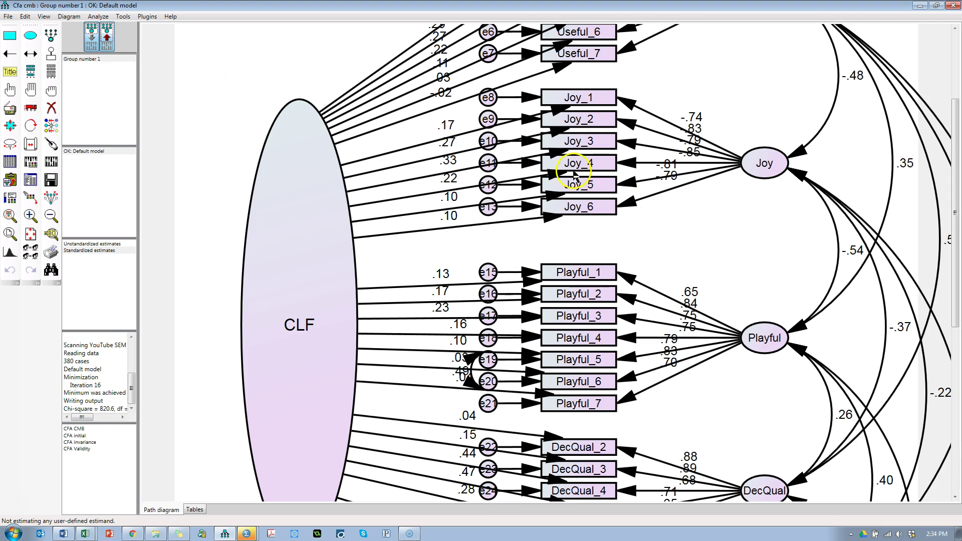
Step: Clear the variance constraint on Joy and fix the regression weight of the Joy to Joy_1 path at 1
click(92, 36)
double_click(764, 163)
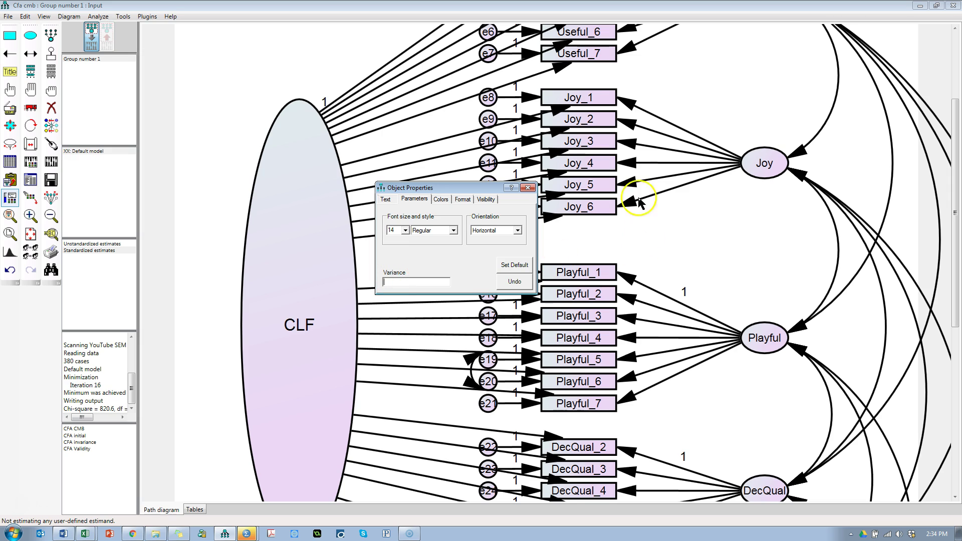
click(633, 103)
text(1)
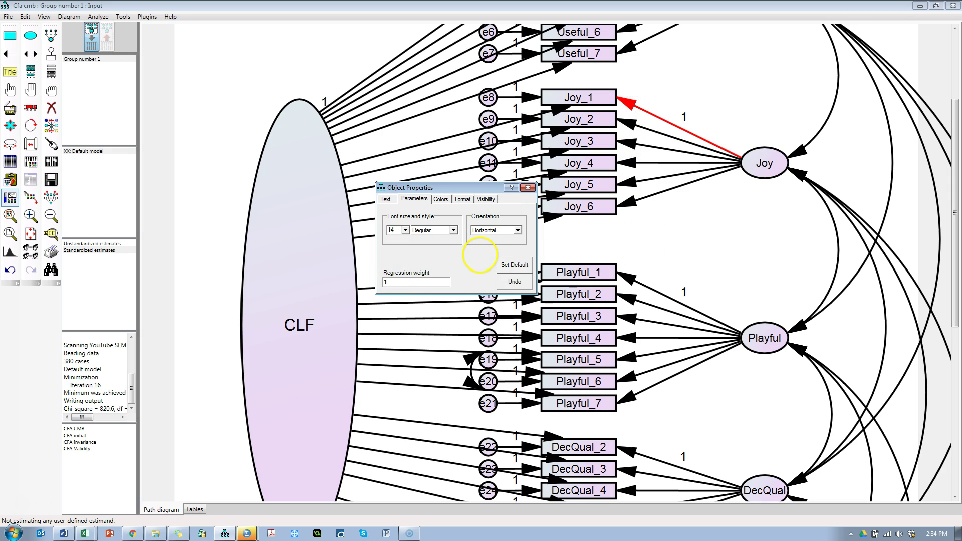
click(528, 188)
Step: Recalculate with the Joy_1 path constrained and examine the CLF and factor paths to the remaining Joy indicators
click(51, 162)
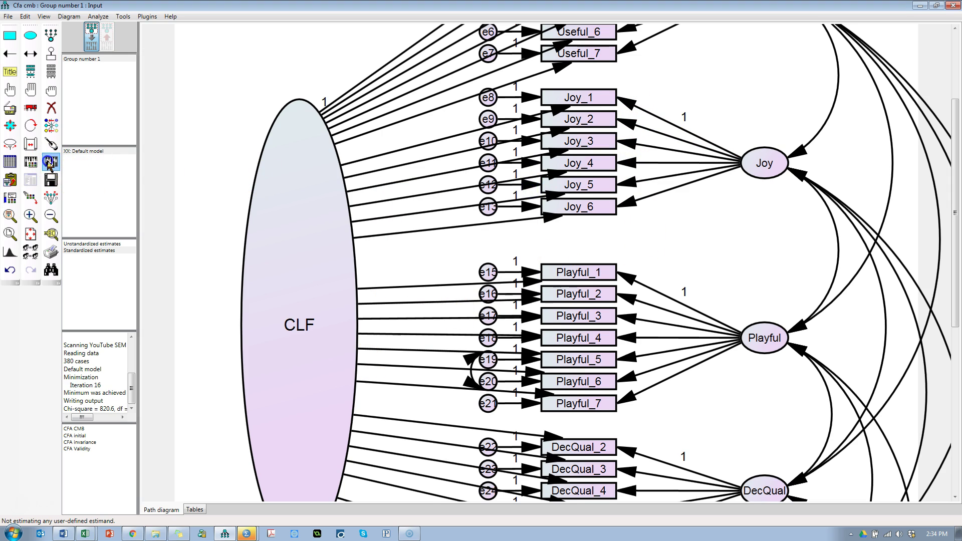
click(501, 212)
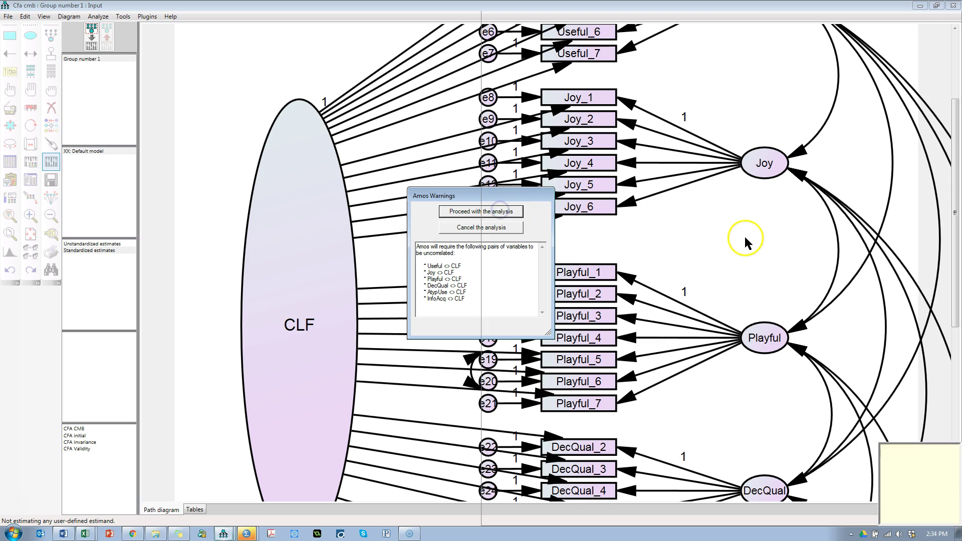
click(107, 37)
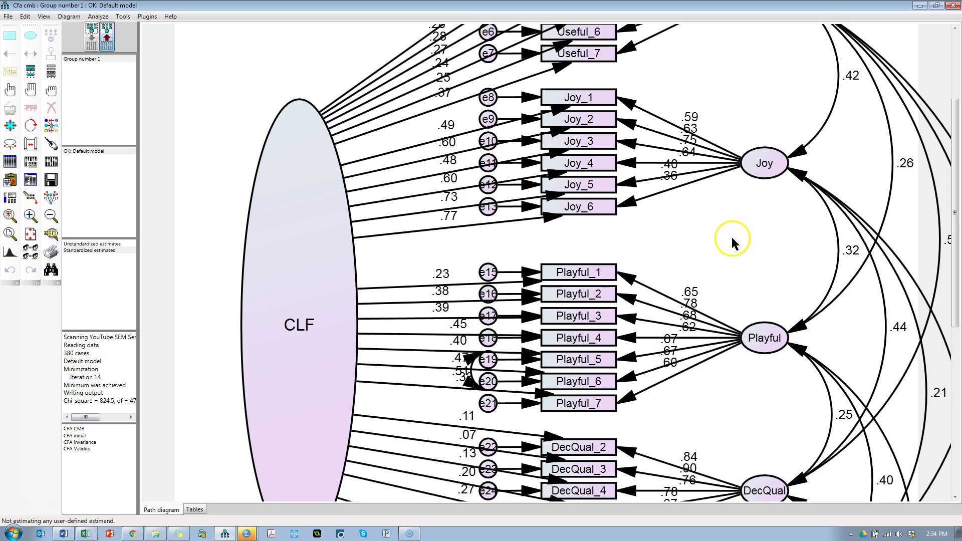
scroll(748, 255, down, 3)
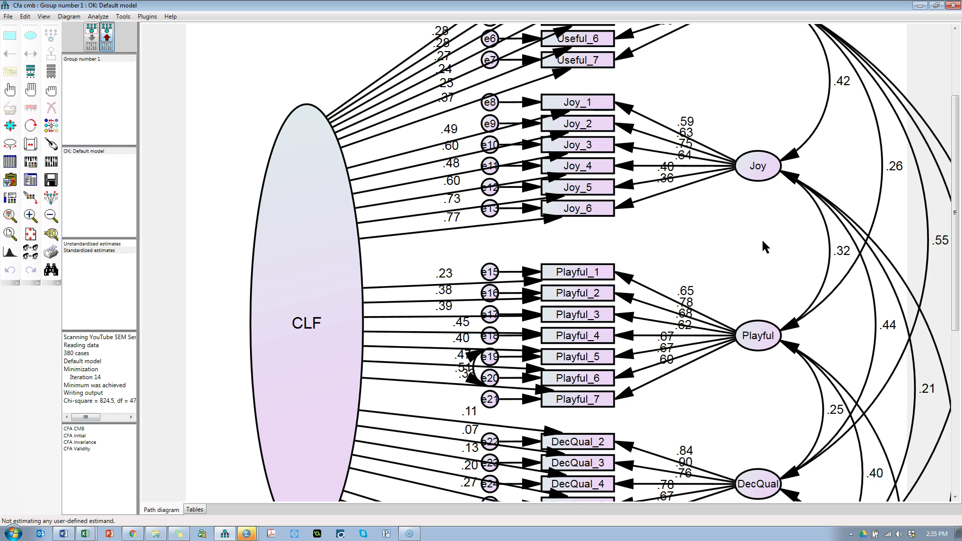
click(332, 224)
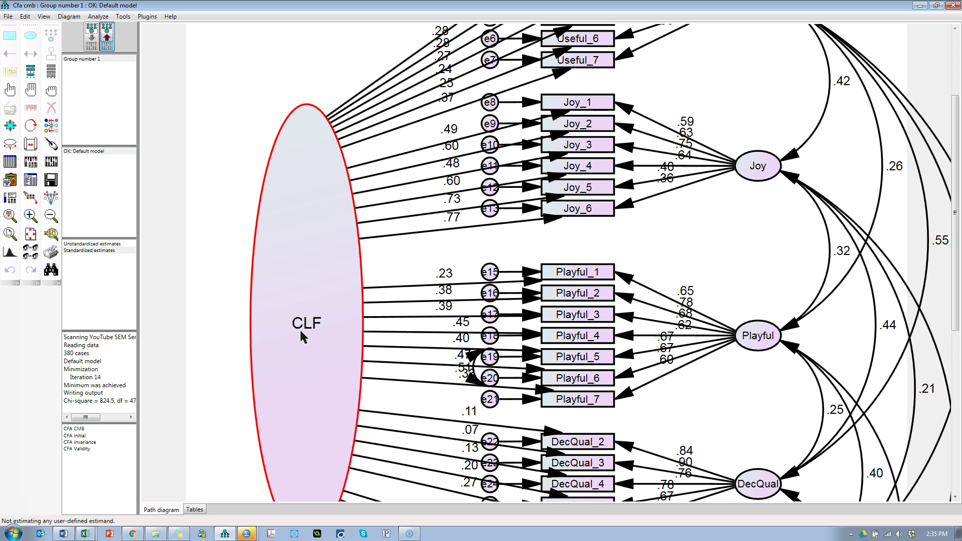
click(242, 283)
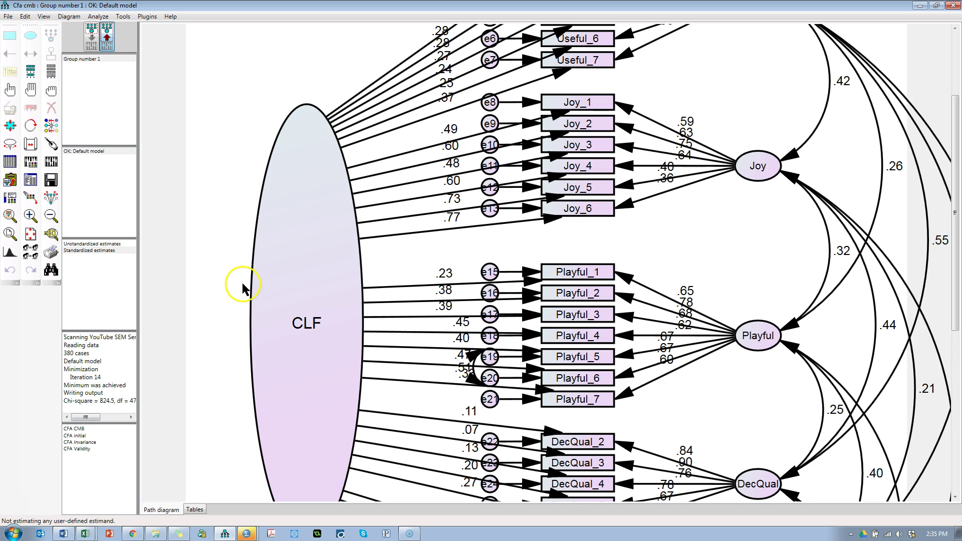
Step: Reload the CFA CMB model without saving, and replace its zero-constrained CLF with one linked through unconstrained paths using the Common Latent Factor Connector
click(79, 434)
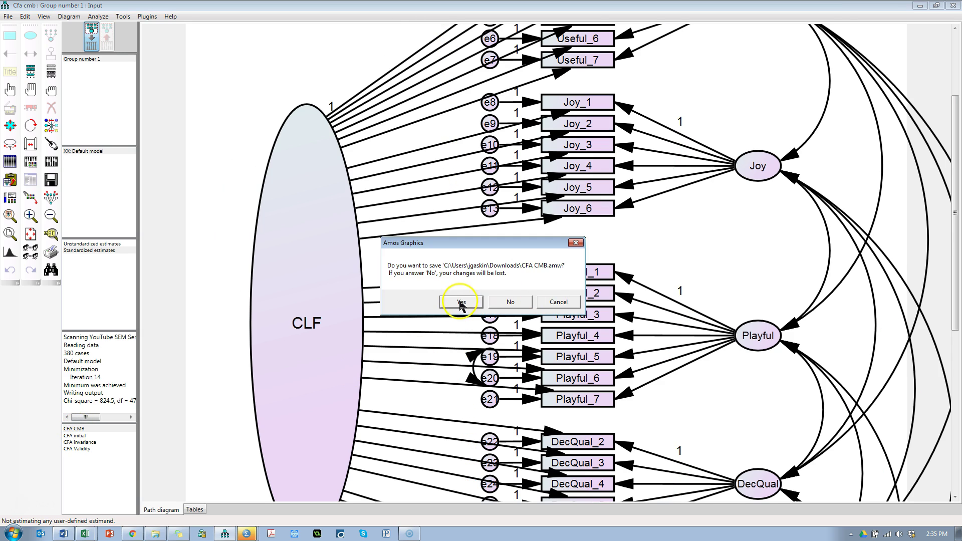
click(502, 304)
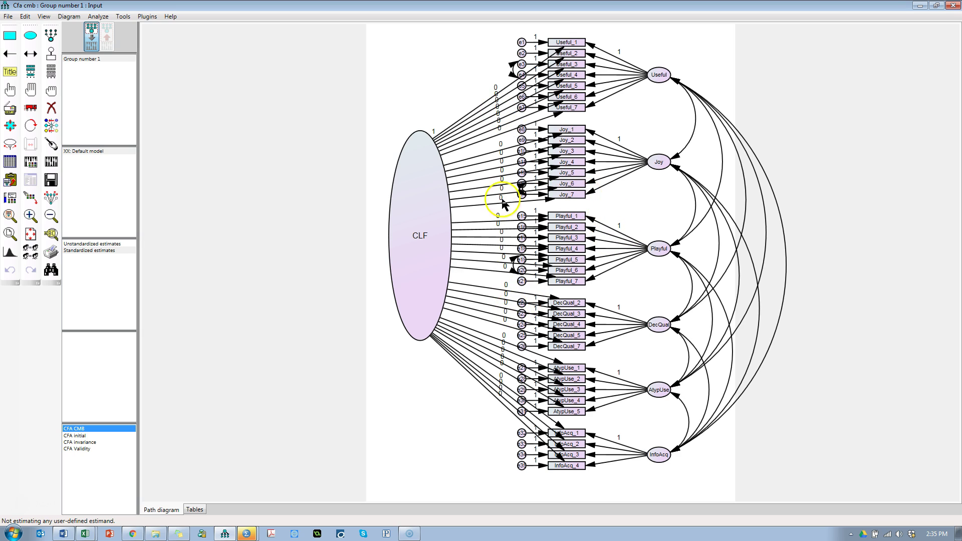
click(147, 17)
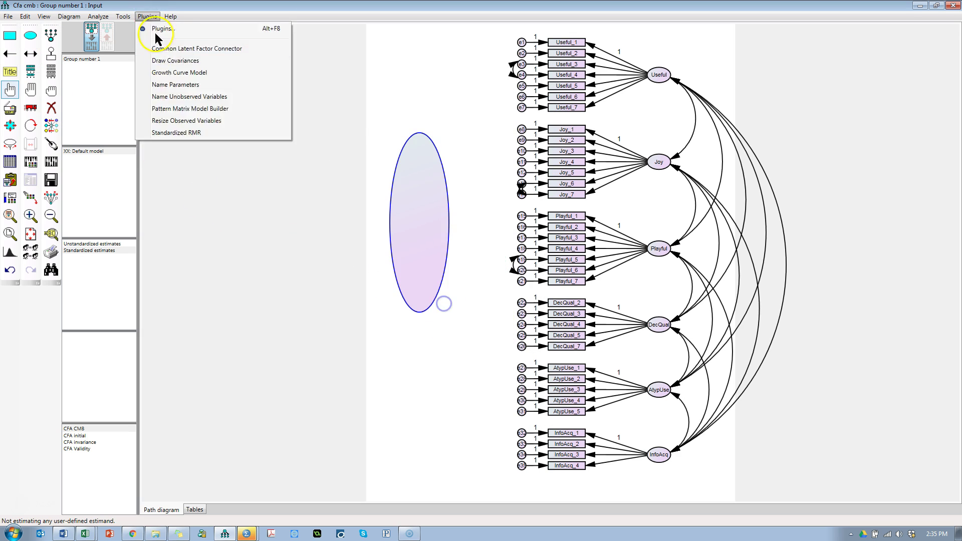
click(316, 250)
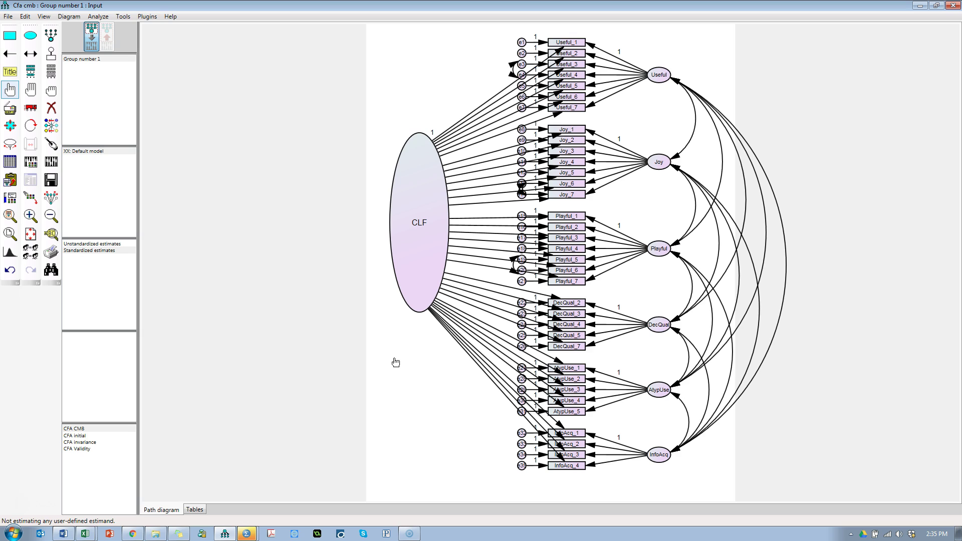
Step: Switch to the StatWiki Guidelines page in the browser and find what follows common method bias in the Confirmatory Factor Analysis order of operations
key(alt+Tab)
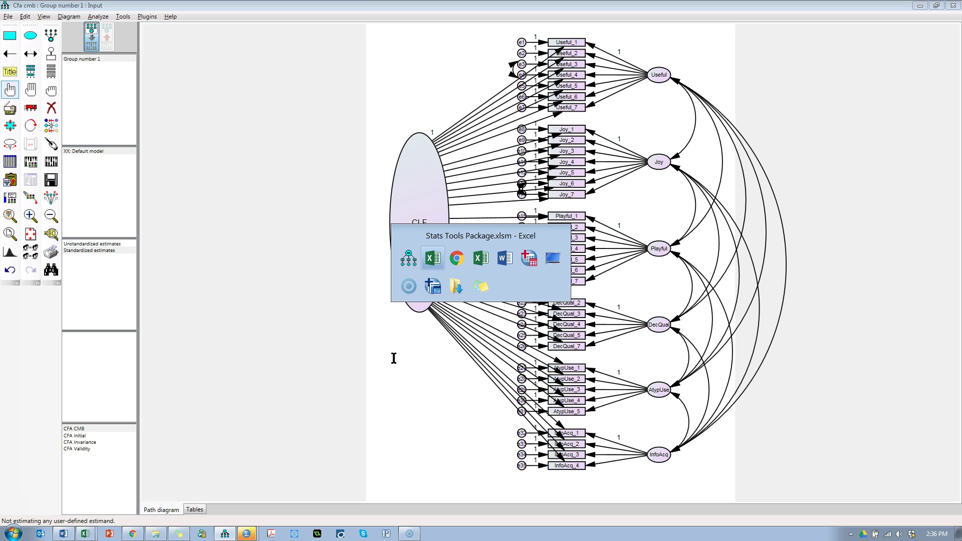
key(alt+Tab)
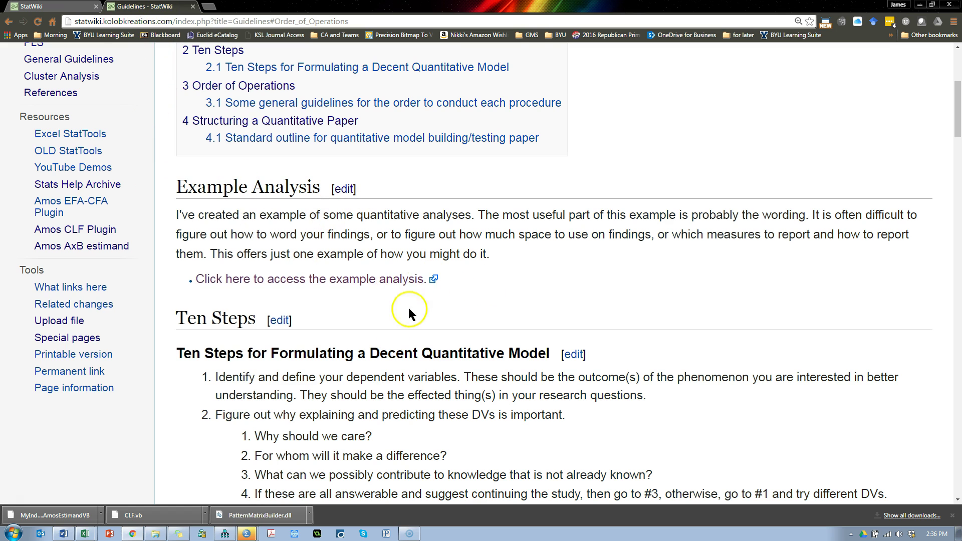
scroll(464, 335, down, 20)
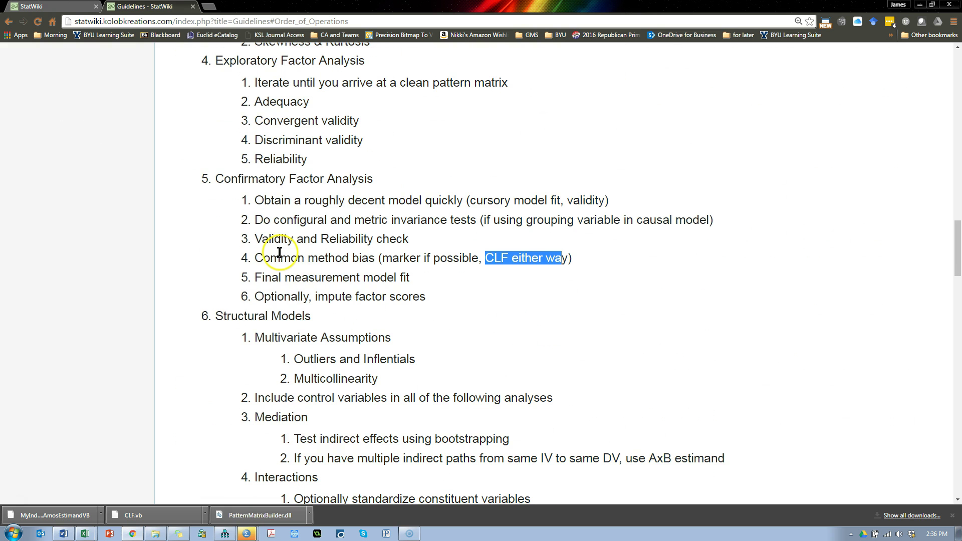
drag(262, 277, 410, 280)
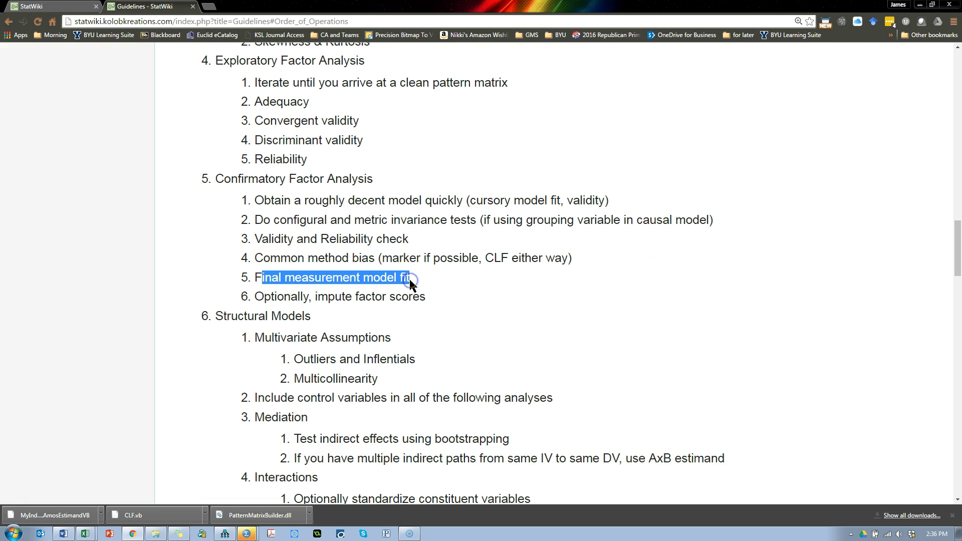
Step: Switch back to Amos and calculate the estimates for the unconstrained CLF model, proceeding past the warning
key(alt+Tab)
key(ctrl+F9)
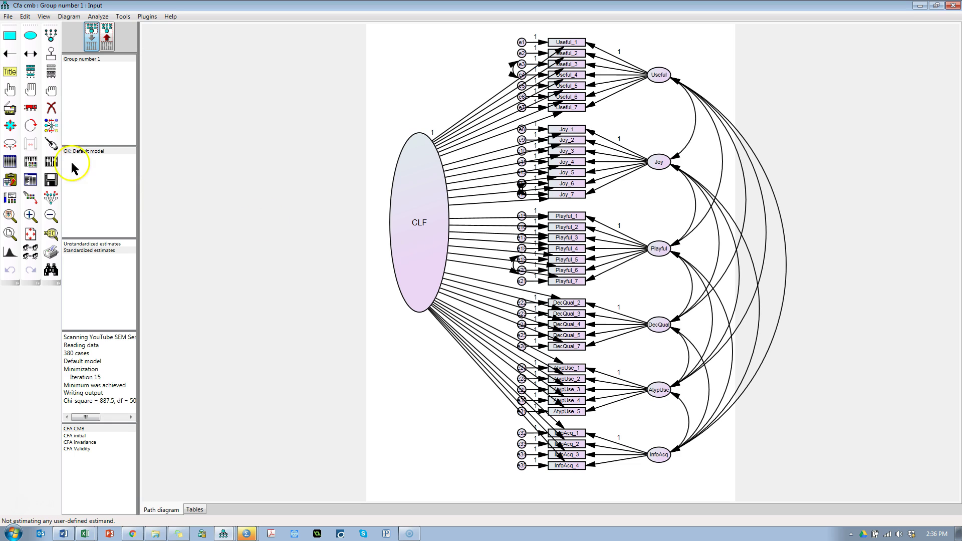
click(51, 161)
click(482, 211)
Step: Review the Model Fit output for the CMIN/DF, CFI, RMSEA and PCLOSE measures, and return to the path diagram
click(31, 181)
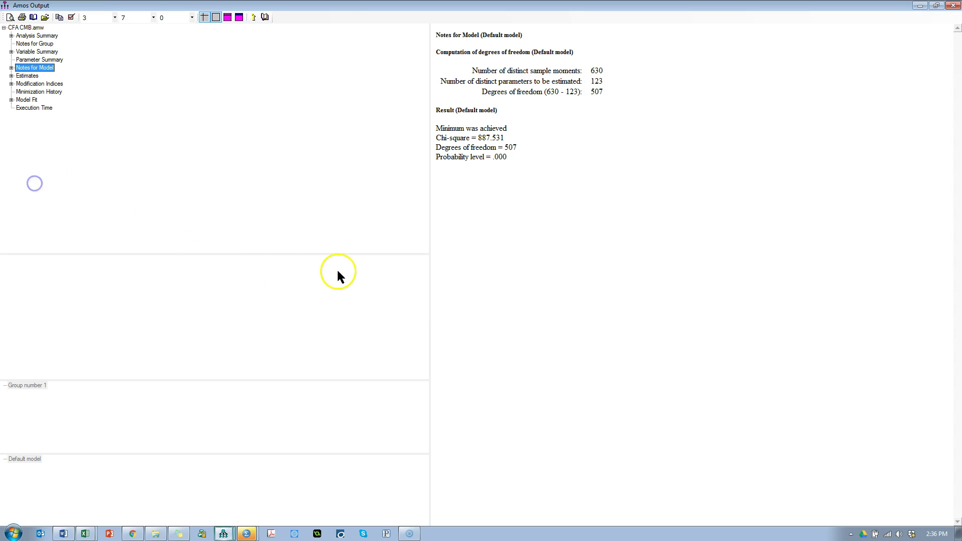
click(36, 84)
click(31, 100)
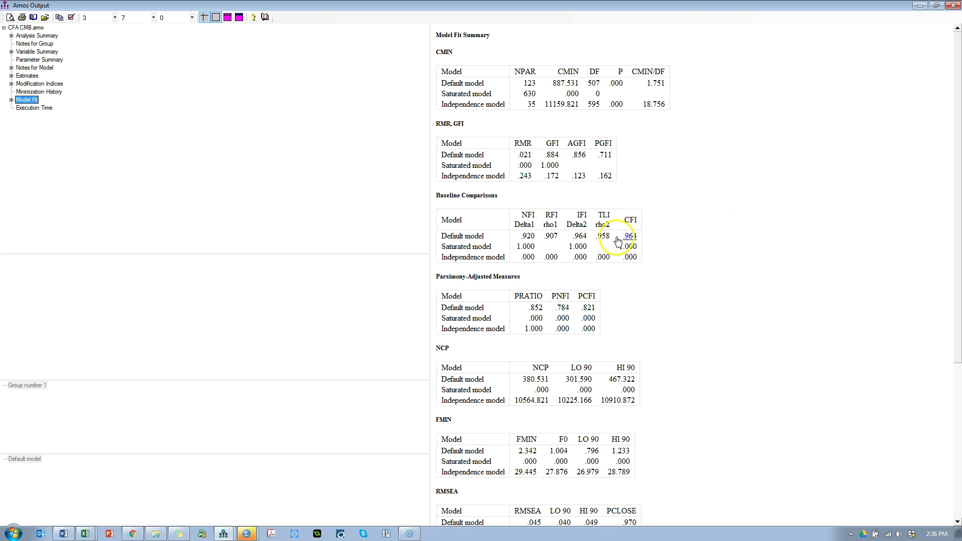
click(773, 284)
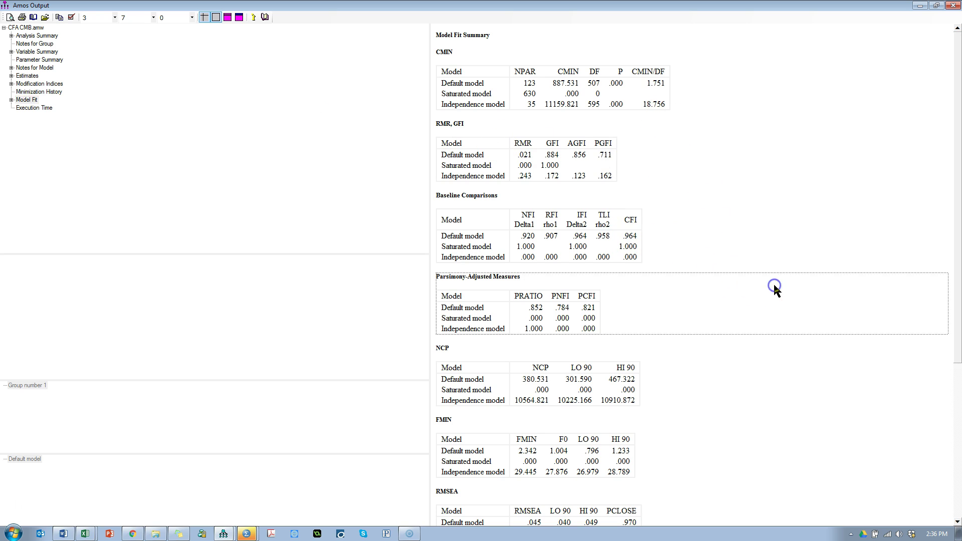
scroll(772, 284, down, 5)
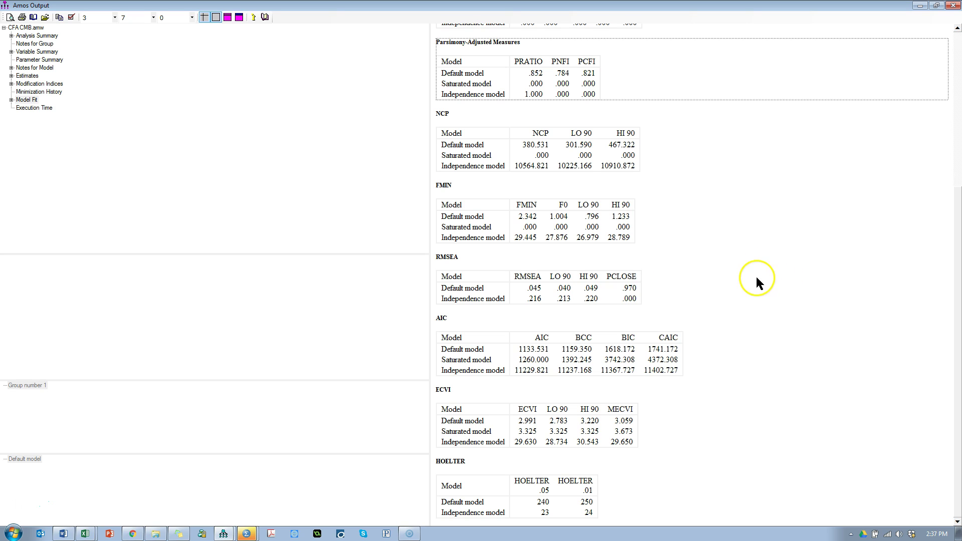
click(662, 279)
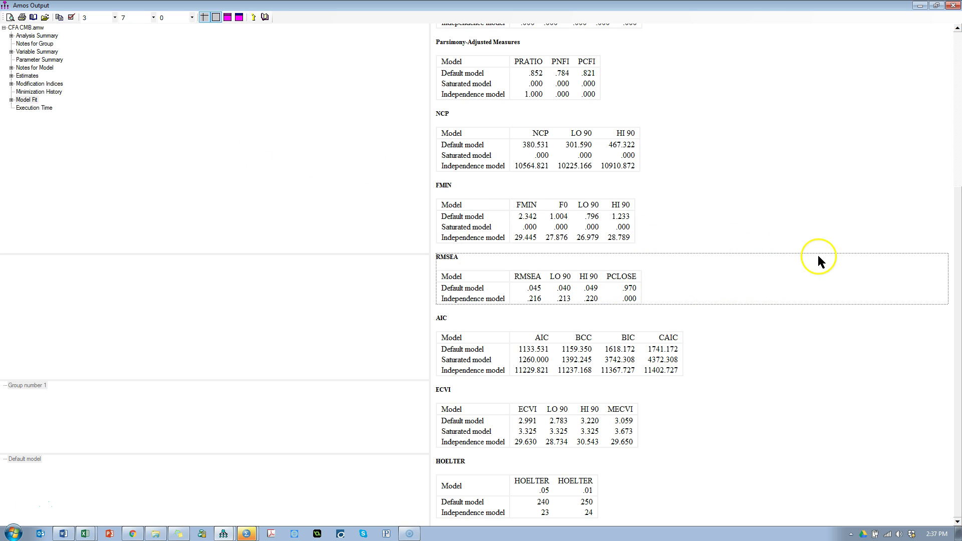
scroll(746, 253, up, 5)
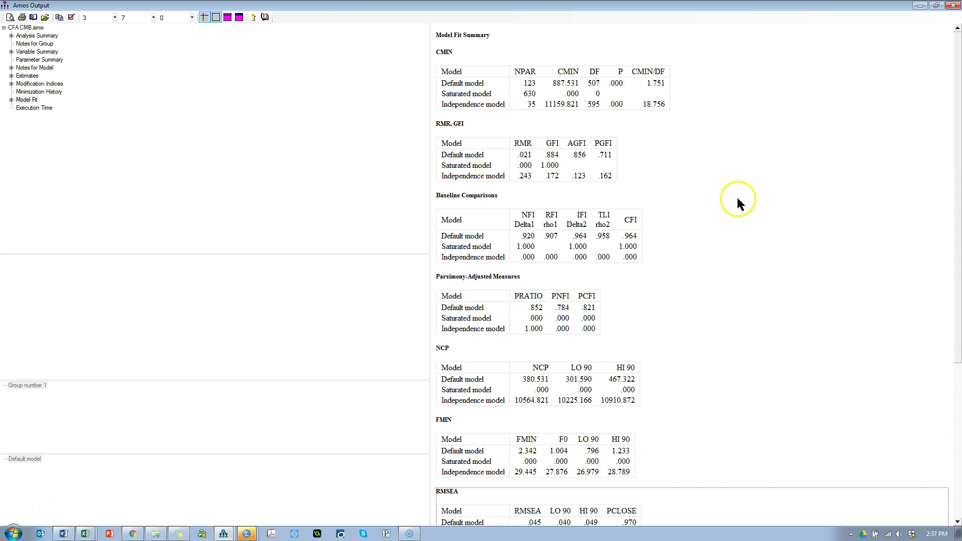
key(alt+Tab)
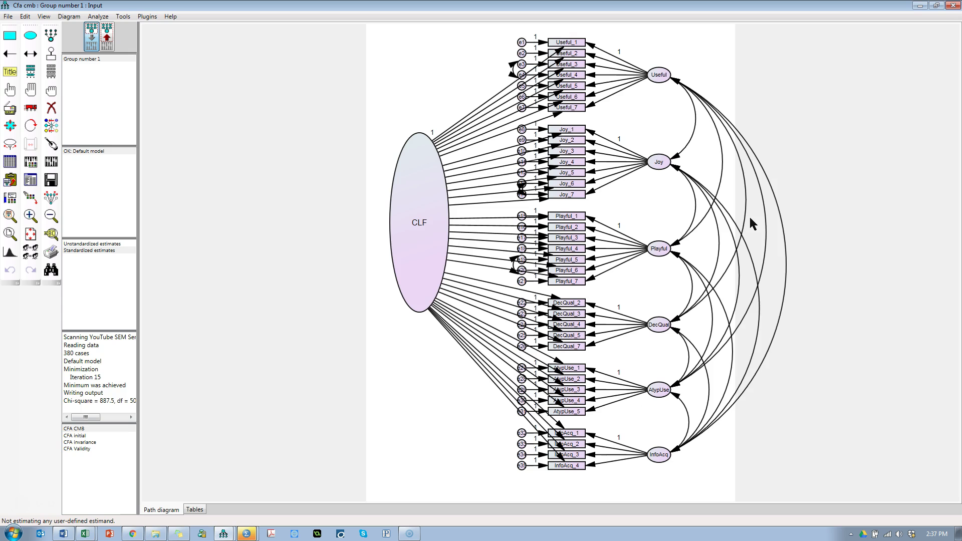
Step: Switch to the StatWiki Guidelines page in the browser, find the step after final measurement model fit, and return to Amos
key(alt+Tab)
key(Tab)
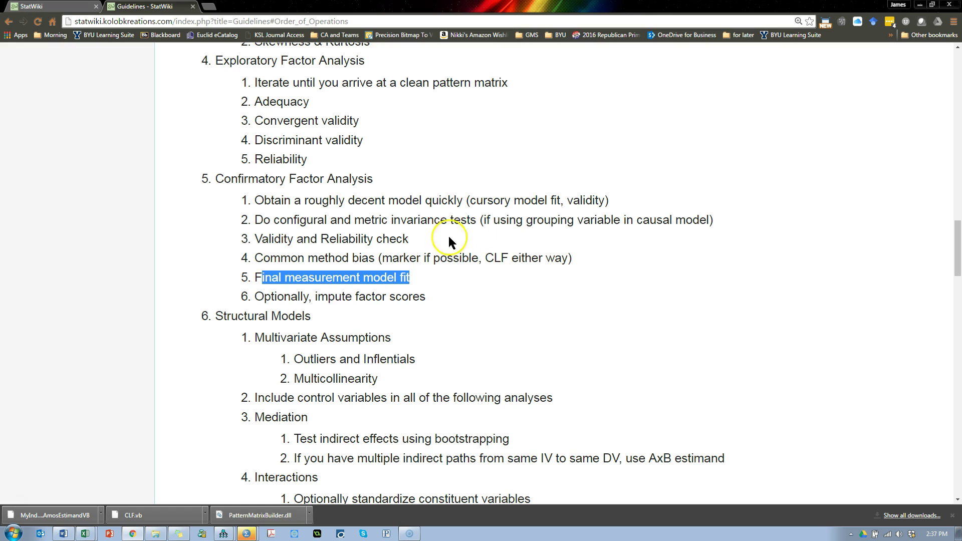
drag(316, 297, 430, 298)
key(alt+Tab)
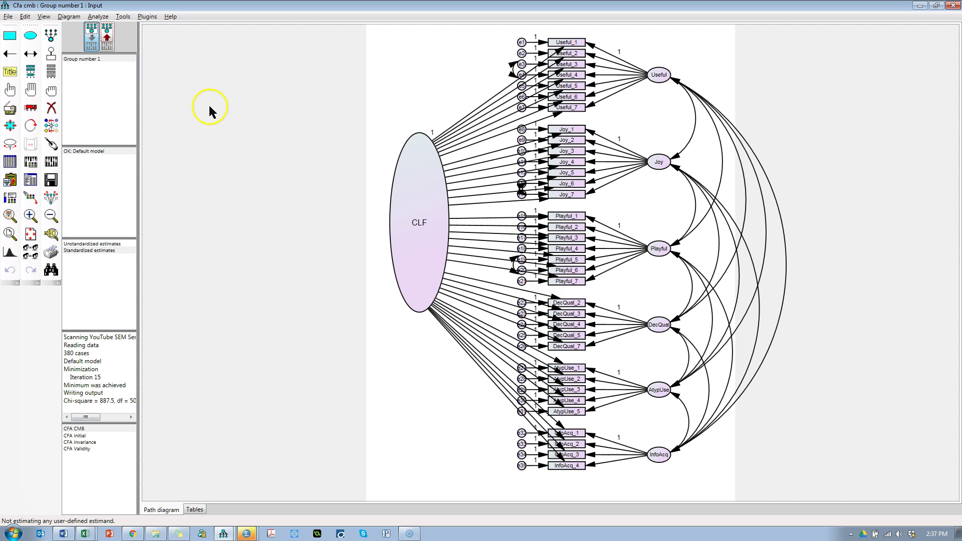
click(370, 59)
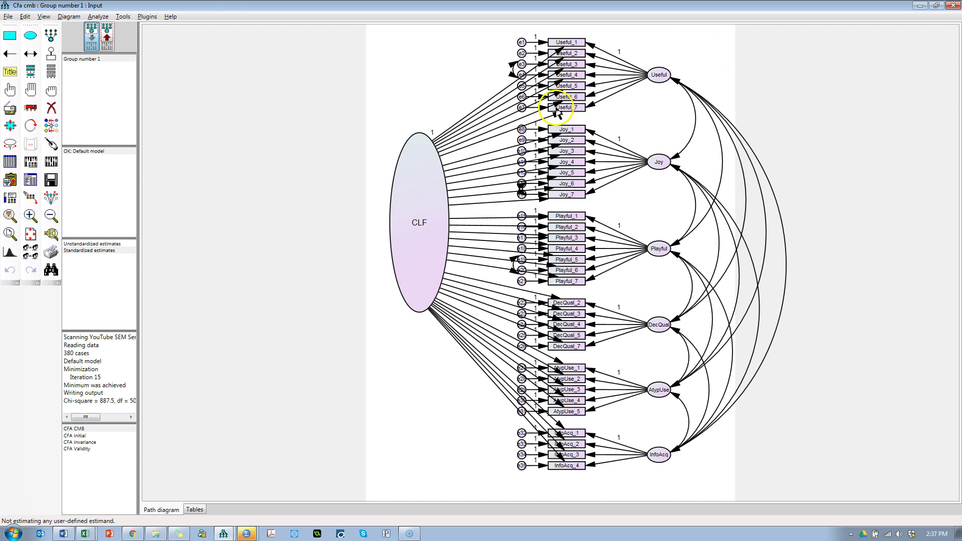
Step: Open Data Imputation for the unconstrained CLF model, proceeding past the warning, and widen the dialog to show the completed data file name
click(100, 16)
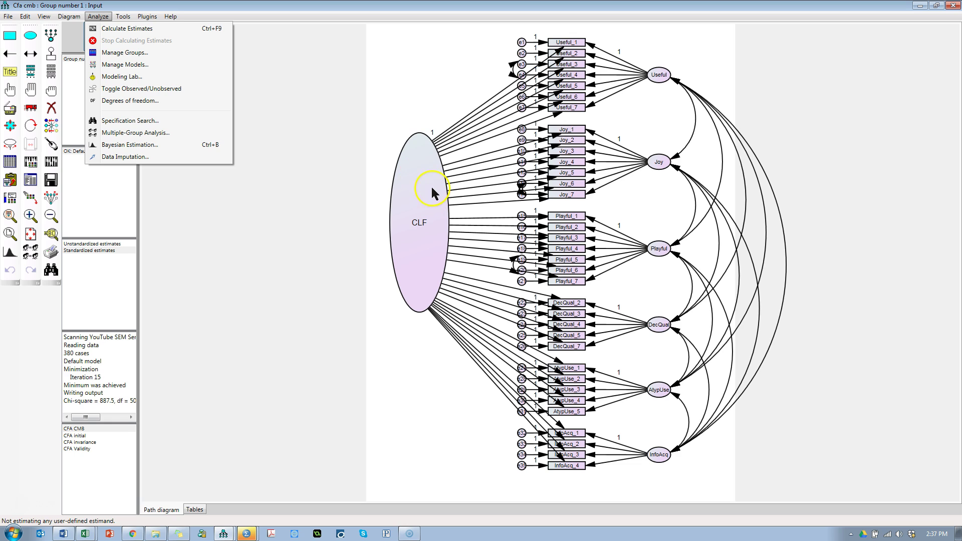
click(138, 157)
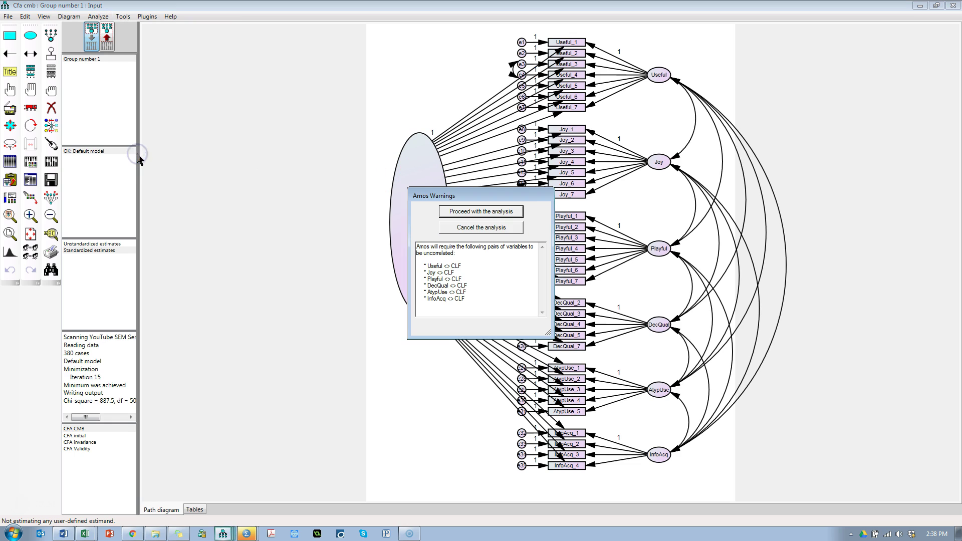
click(495, 211)
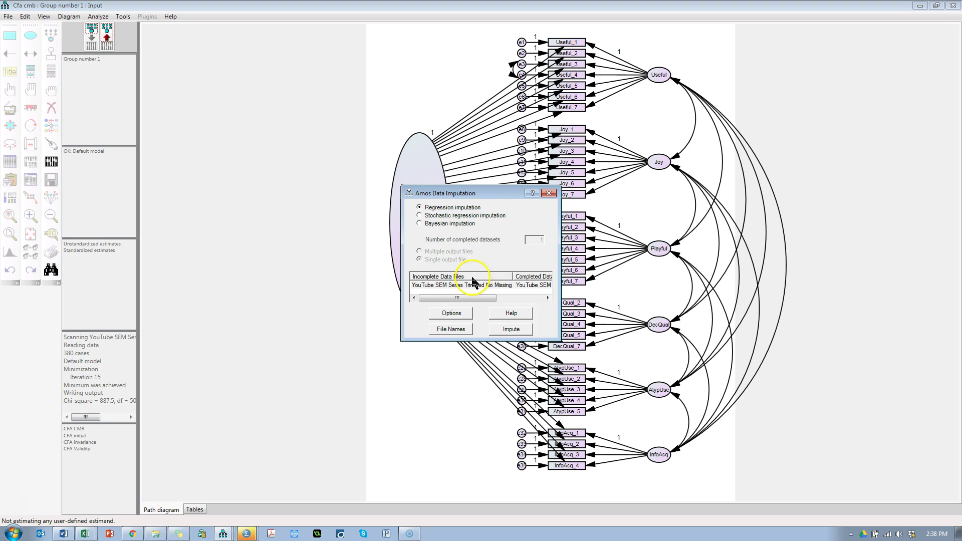
click(449, 289)
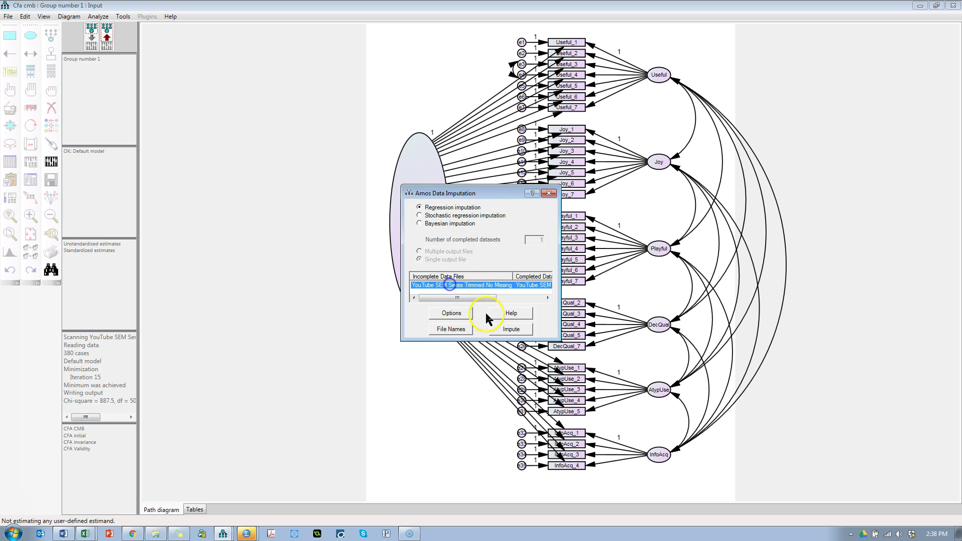
drag(559, 300, 766, 301)
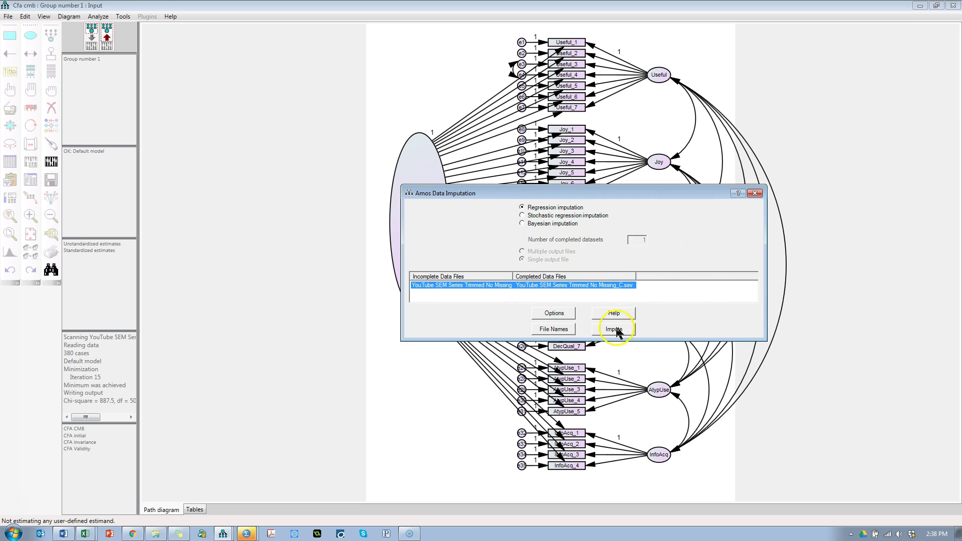
Step: Set the completed data file name to YouTube SEM Series_C.sav in the Downloads folder
click(553, 329)
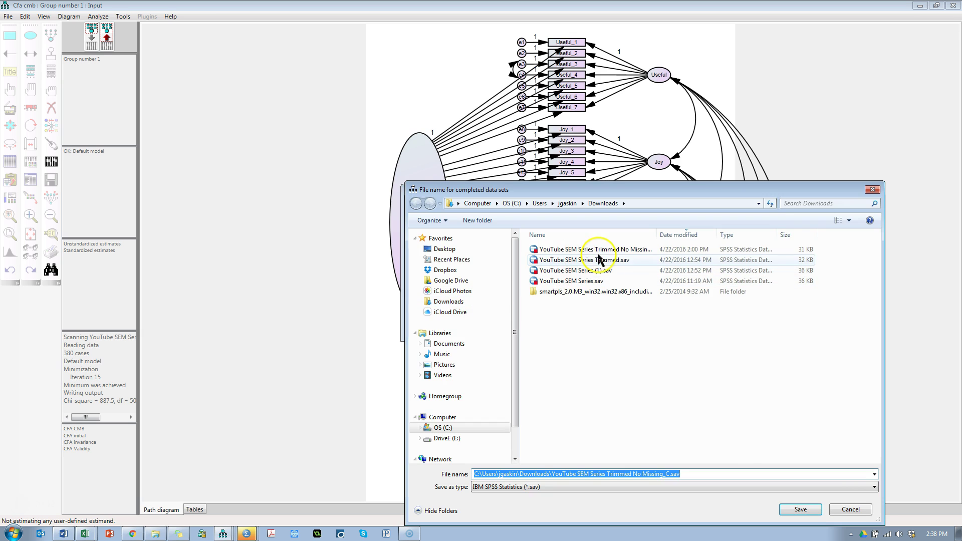
click(694, 474)
click(668, 474)
drag(660, 473, 606, 474)
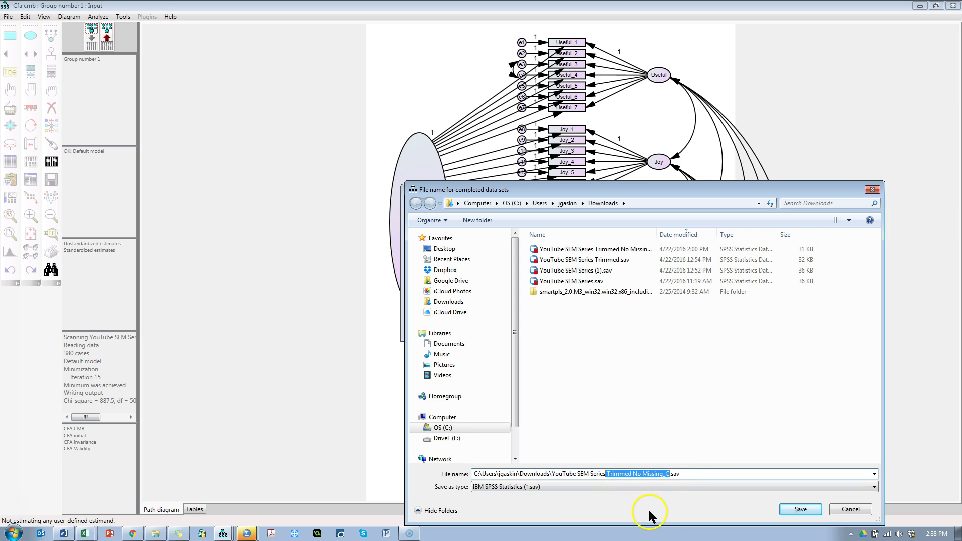
text(_c)
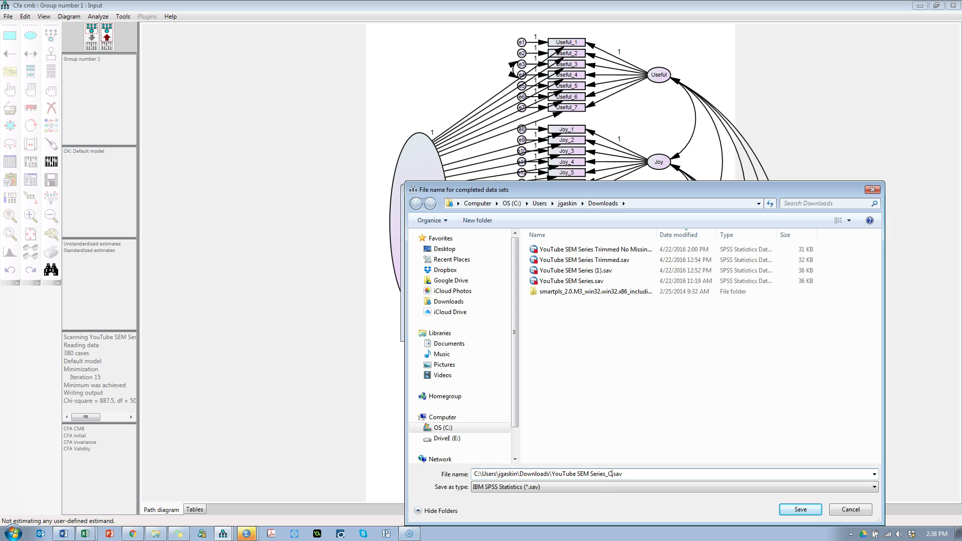
click(801, 510)
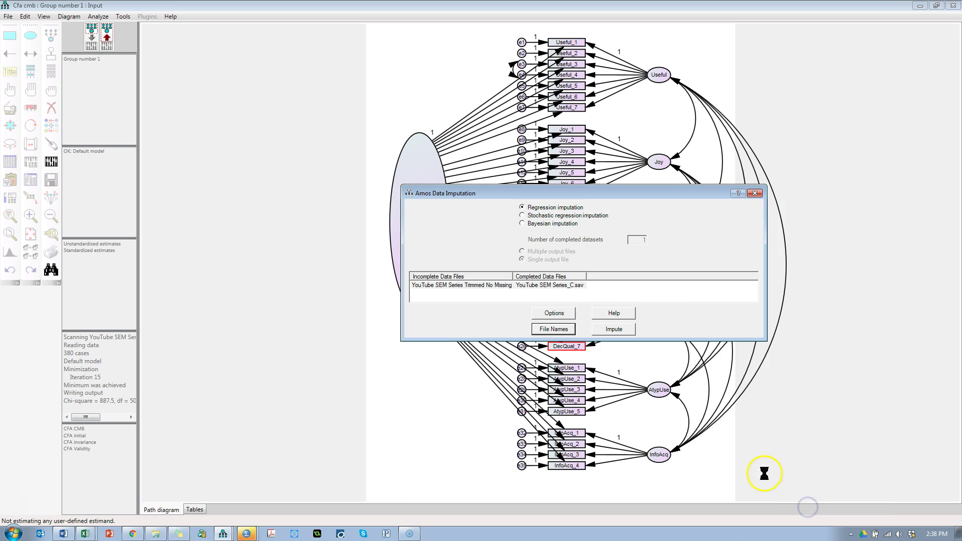
Step: Run the regression imputation to create the completed data file, and close the summary
click(620, 331)
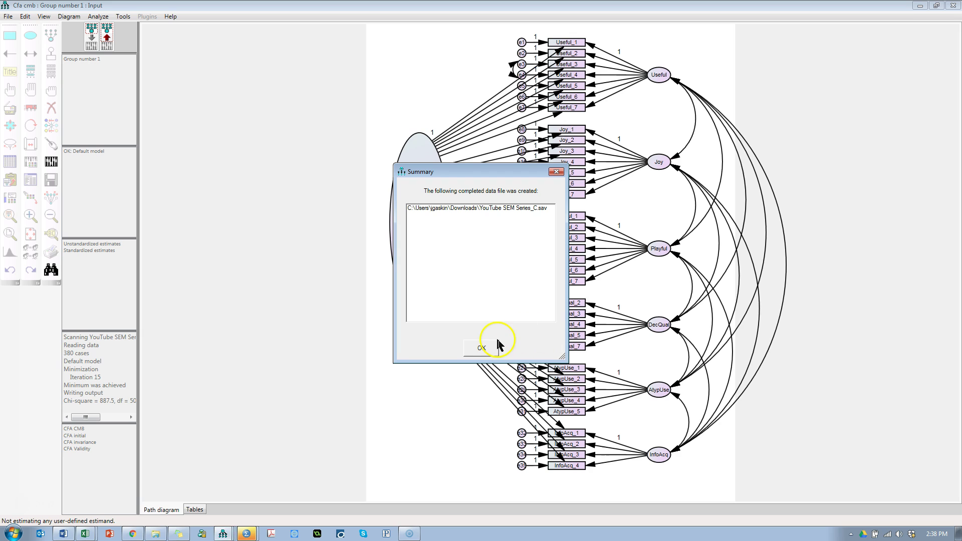
click(487, 347)
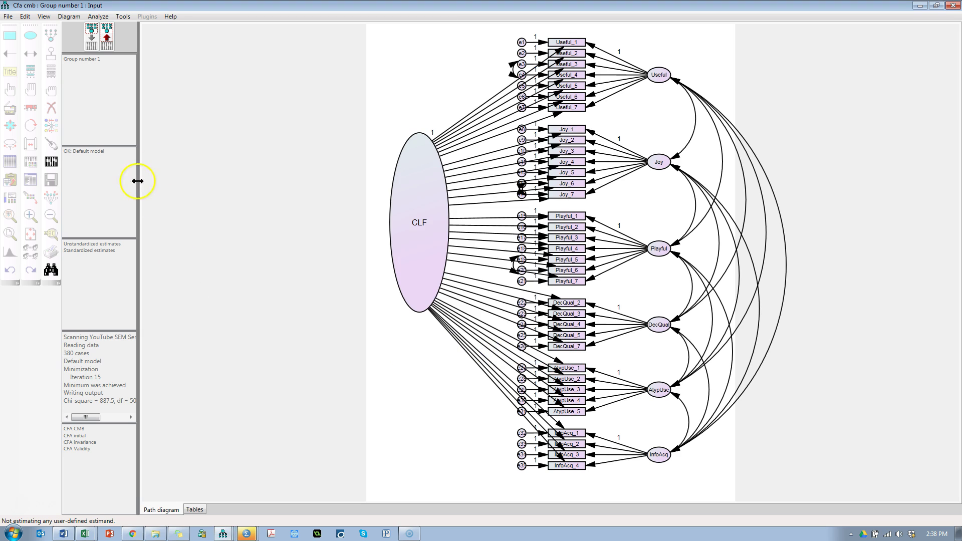
click(408, 98)
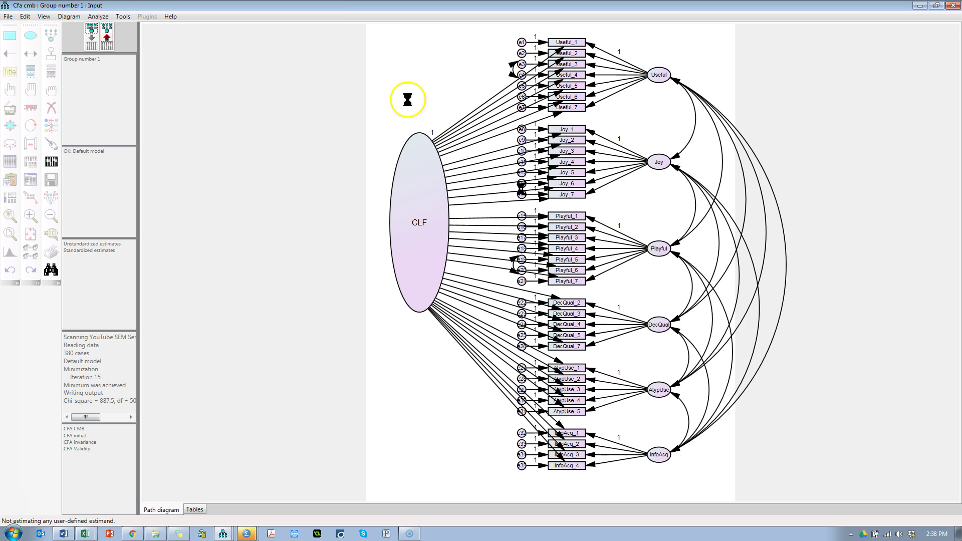